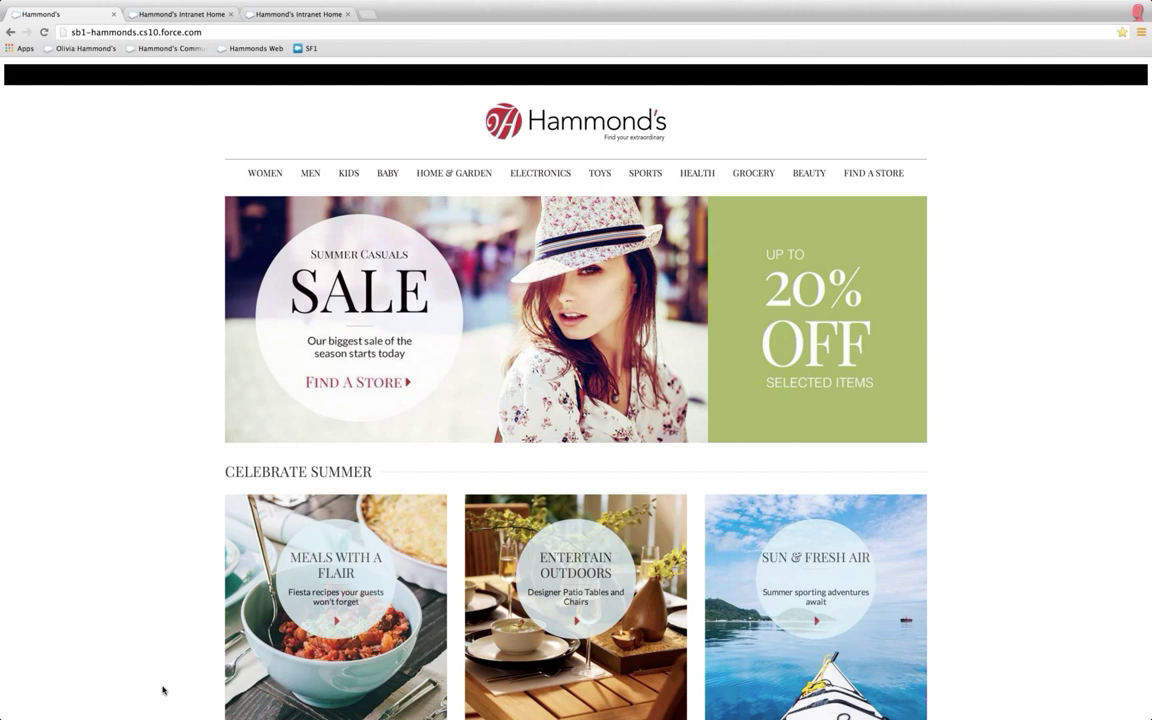
Look through the public Hammond's website home page, from the sale banner down to the Hammond's Premiere section.
scroll(163, 690, down, 1)
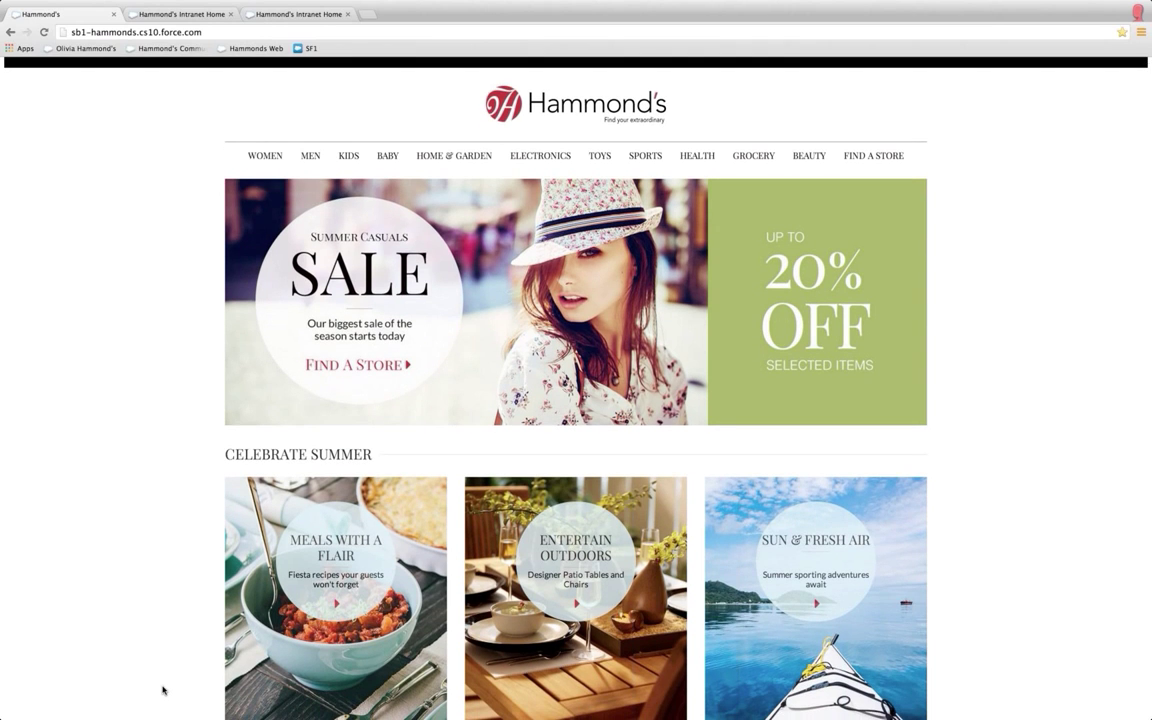
scroll(163, 690, down, 5)
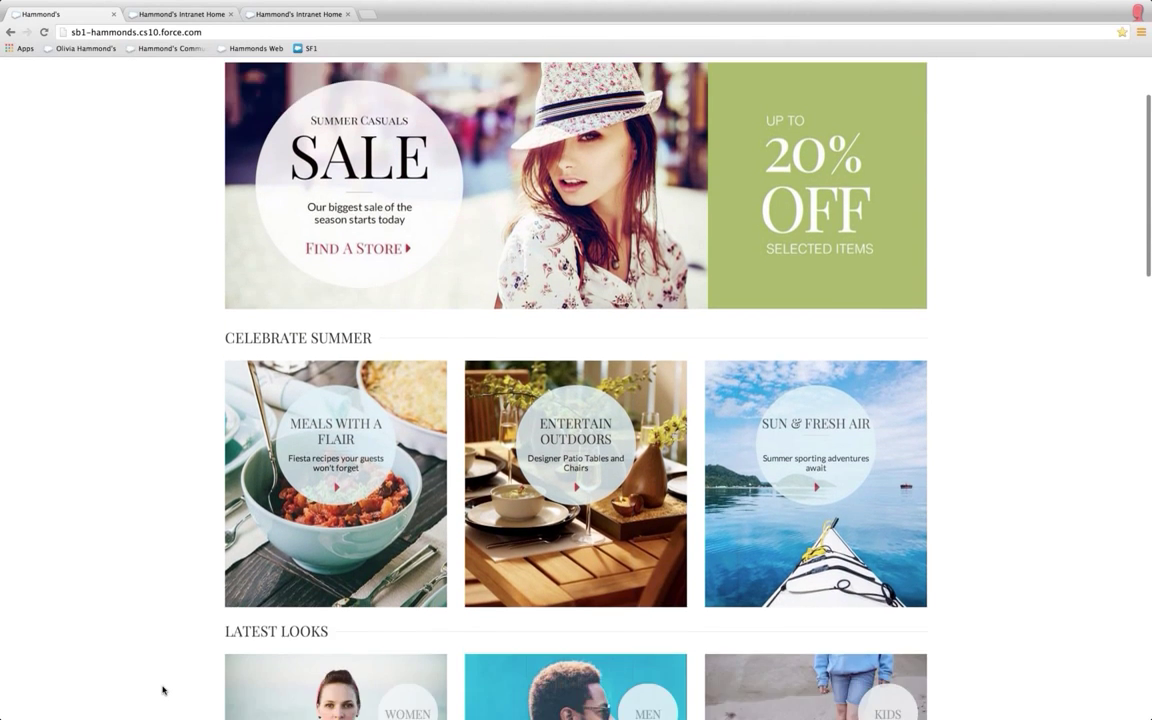
scroll(163, 690, down, 4)
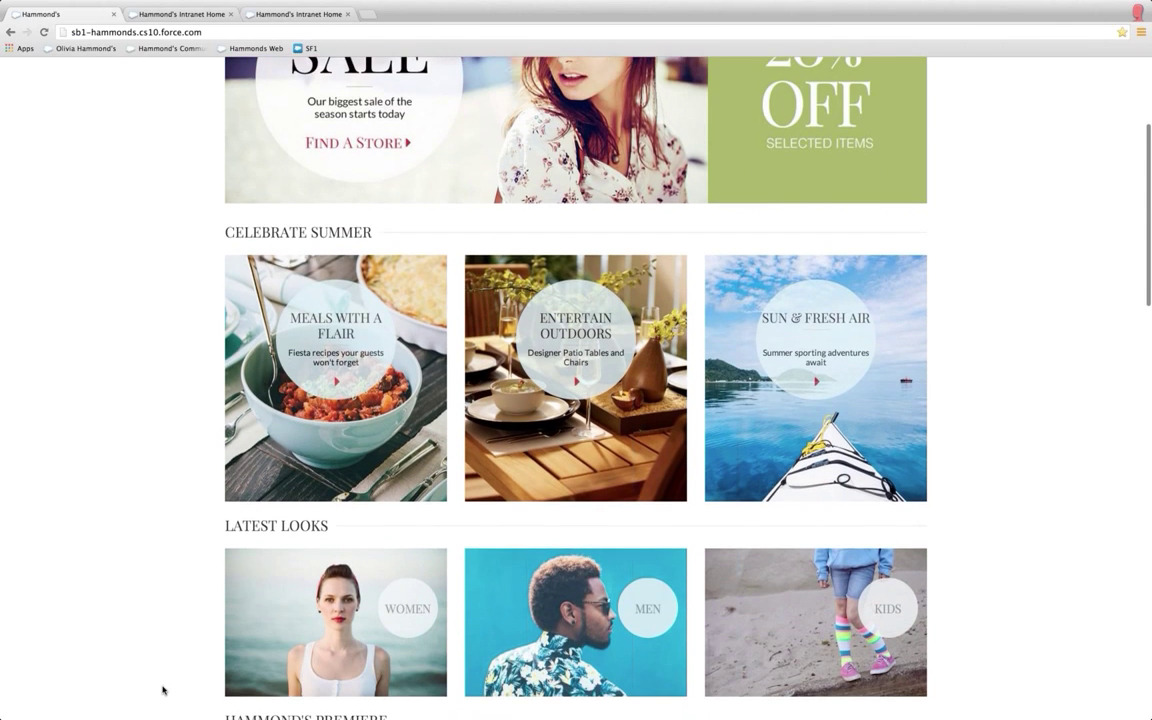
scroll(163, 690, down, 10)
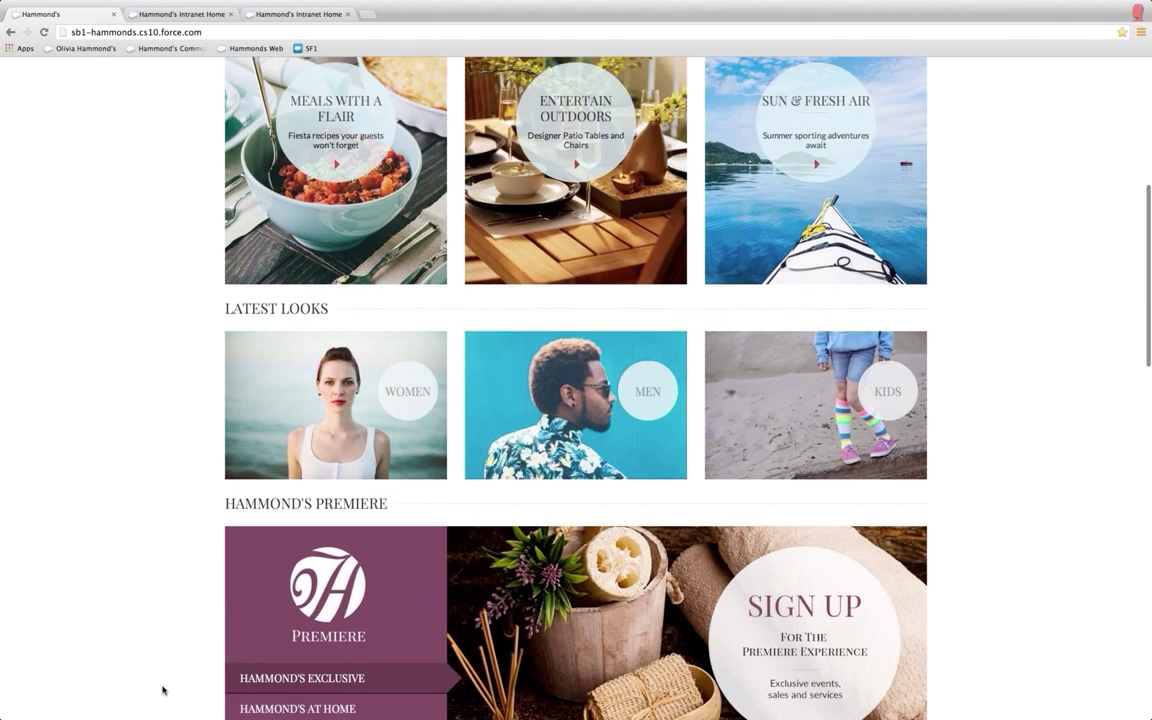
scroll(163, 690, down, 2)
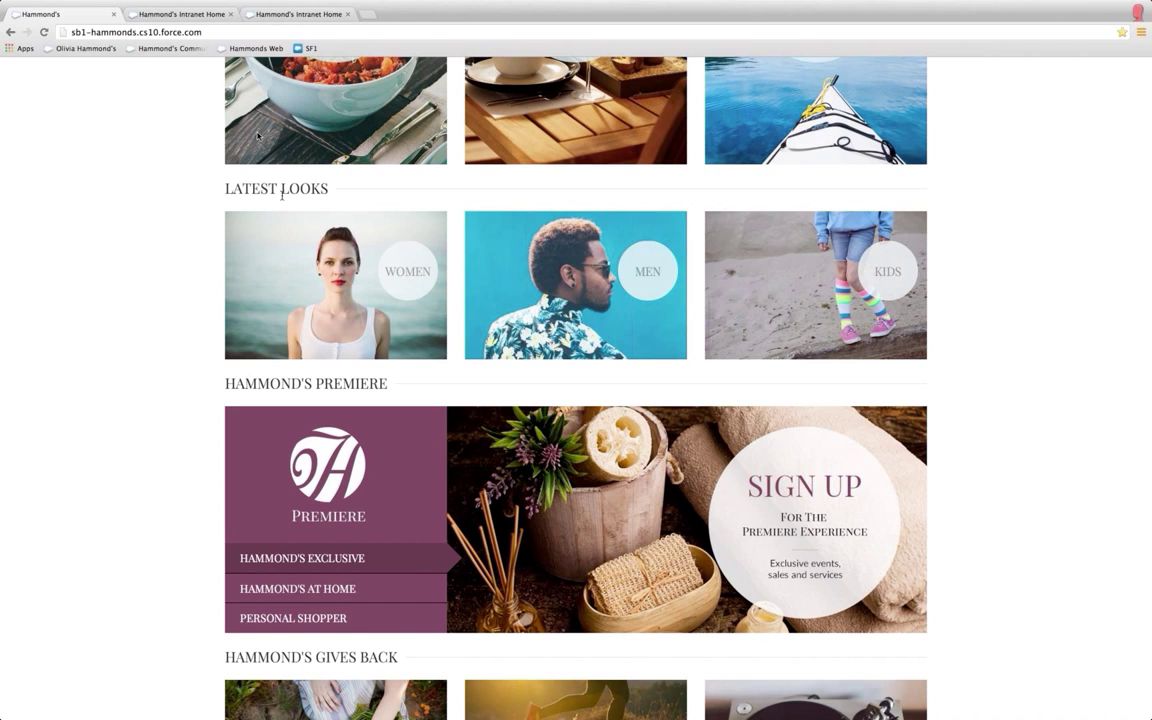
Switch to the Hammond's intranet home page and review its banner, Hammond's News and Hot Trends sections down to the footer.
click(176, 14)
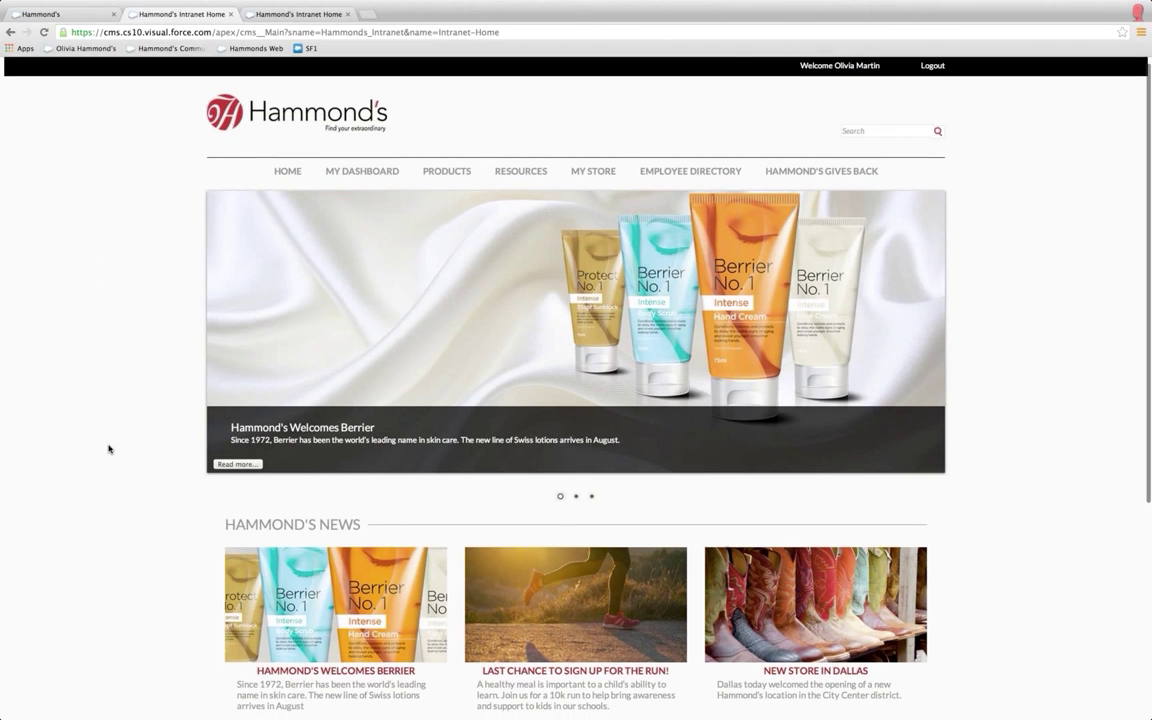
scroll(108, 449, down, 4)
scroll(108, 449, down, 3)
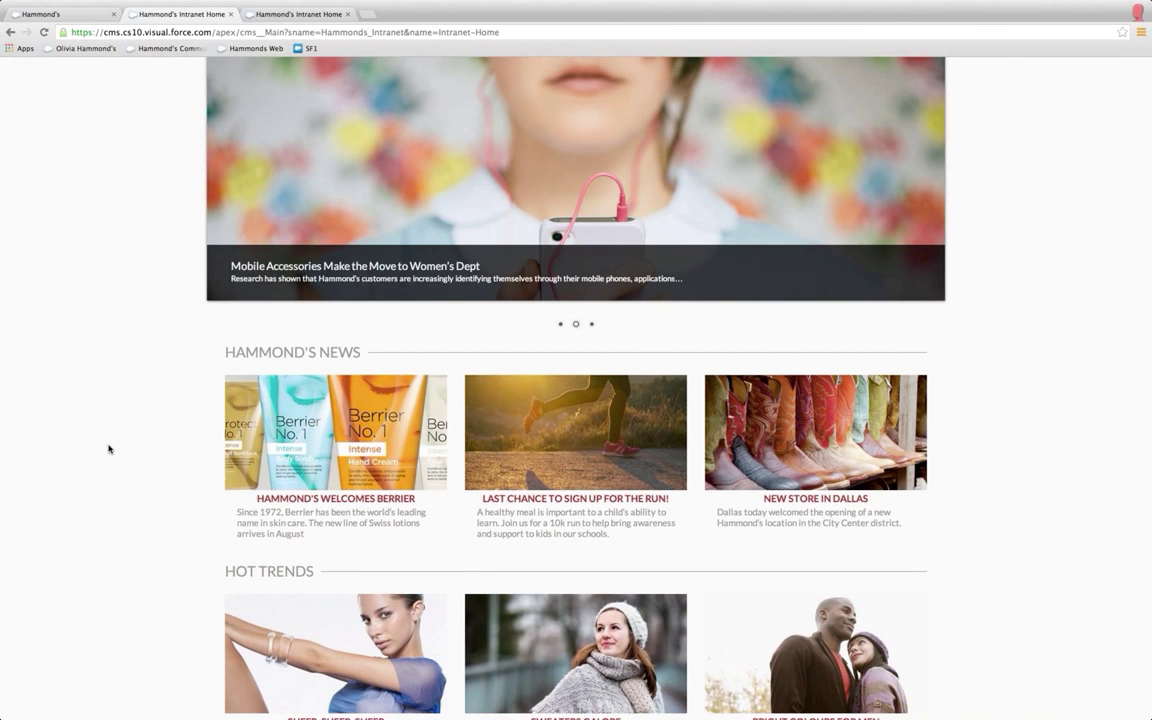
scroll(108, 449, down, 2)
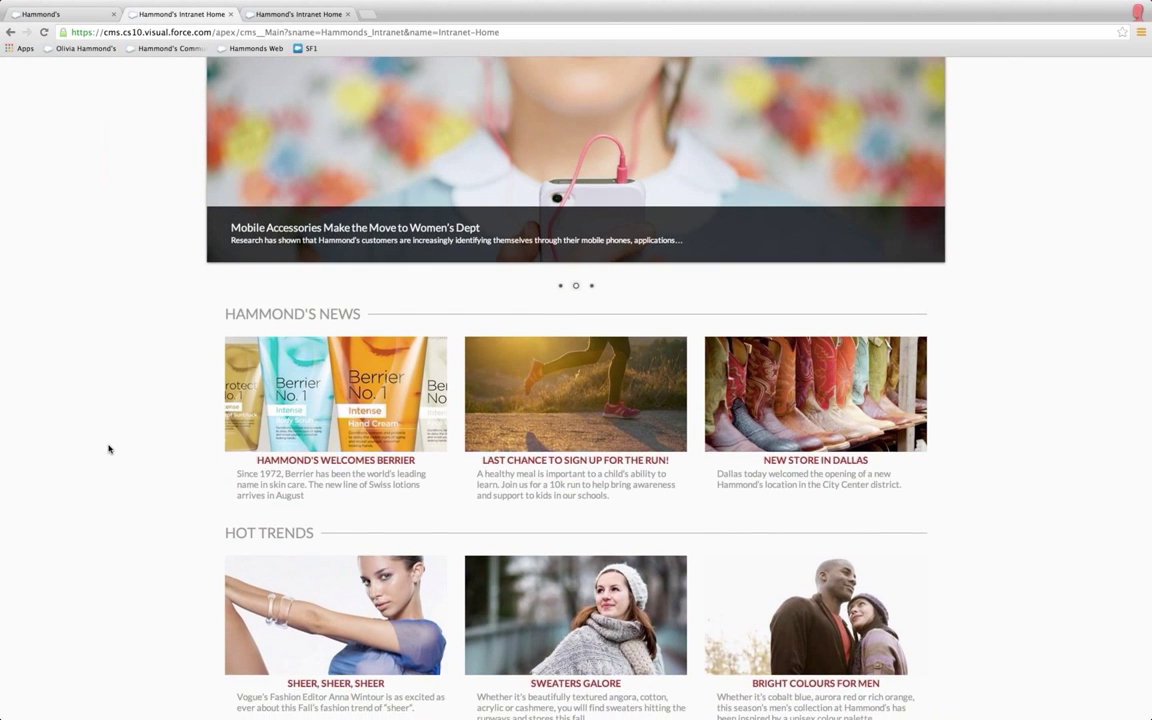
scroll(108, 449, down, 2)
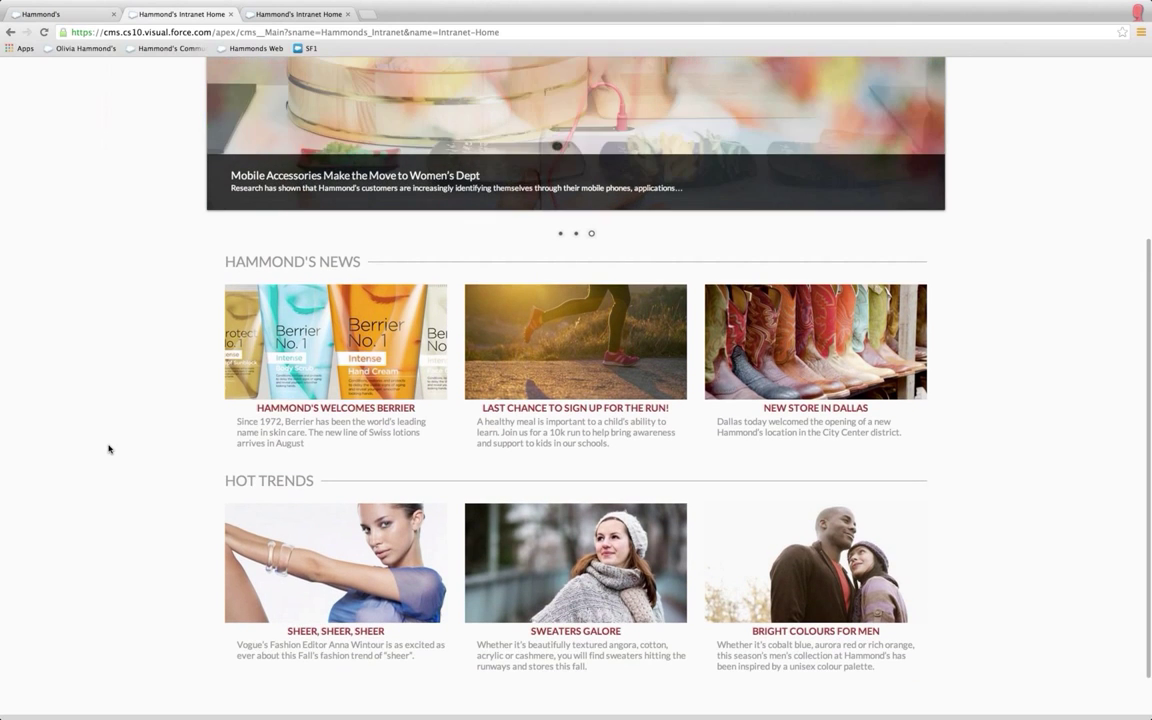
scroll(108, 449, down, 1)
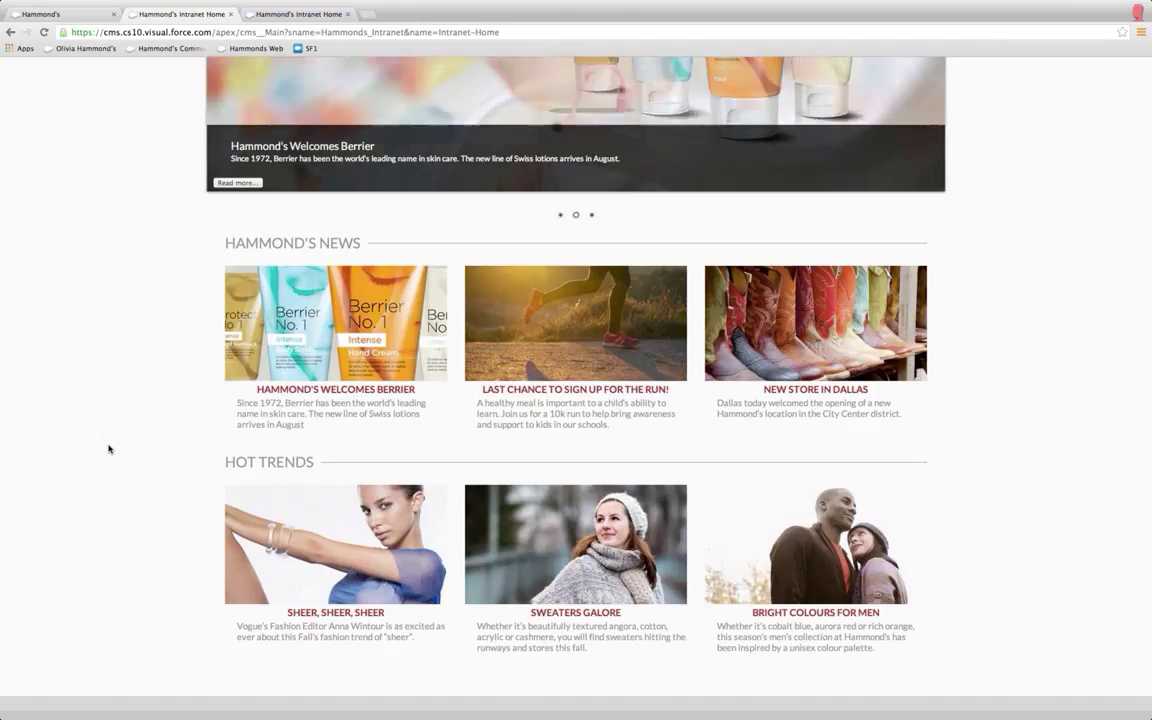
scroll(113, 452, up, 1)
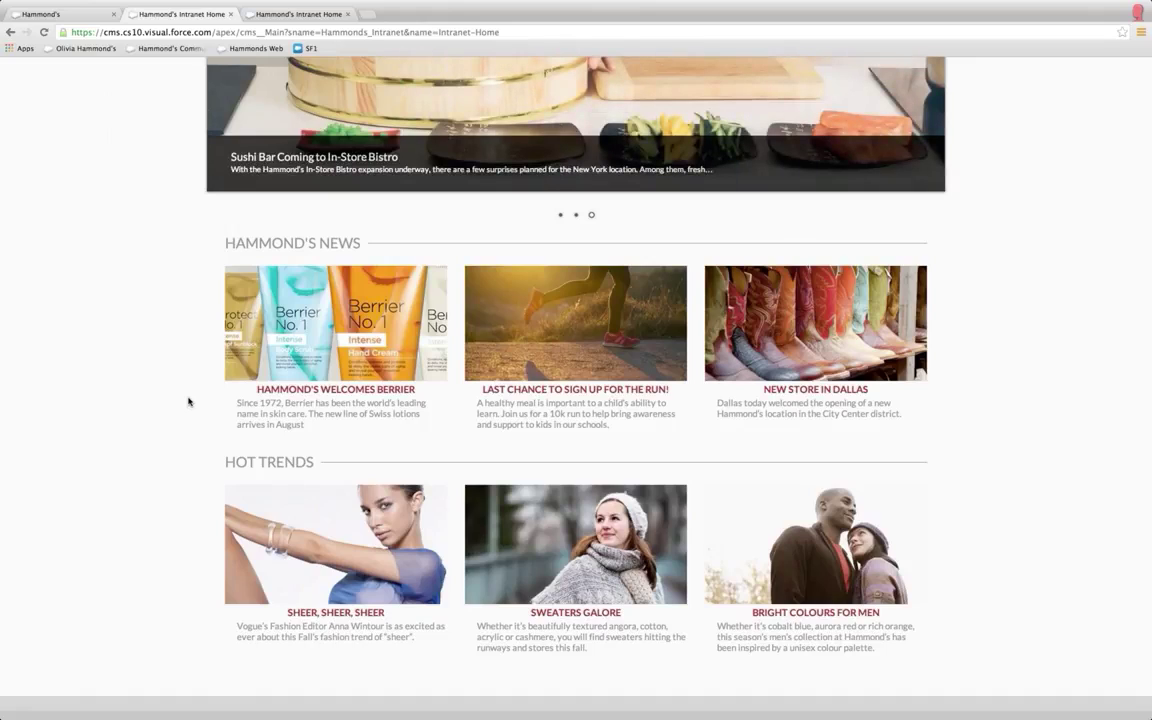
scroll(914, 540, down, 2)
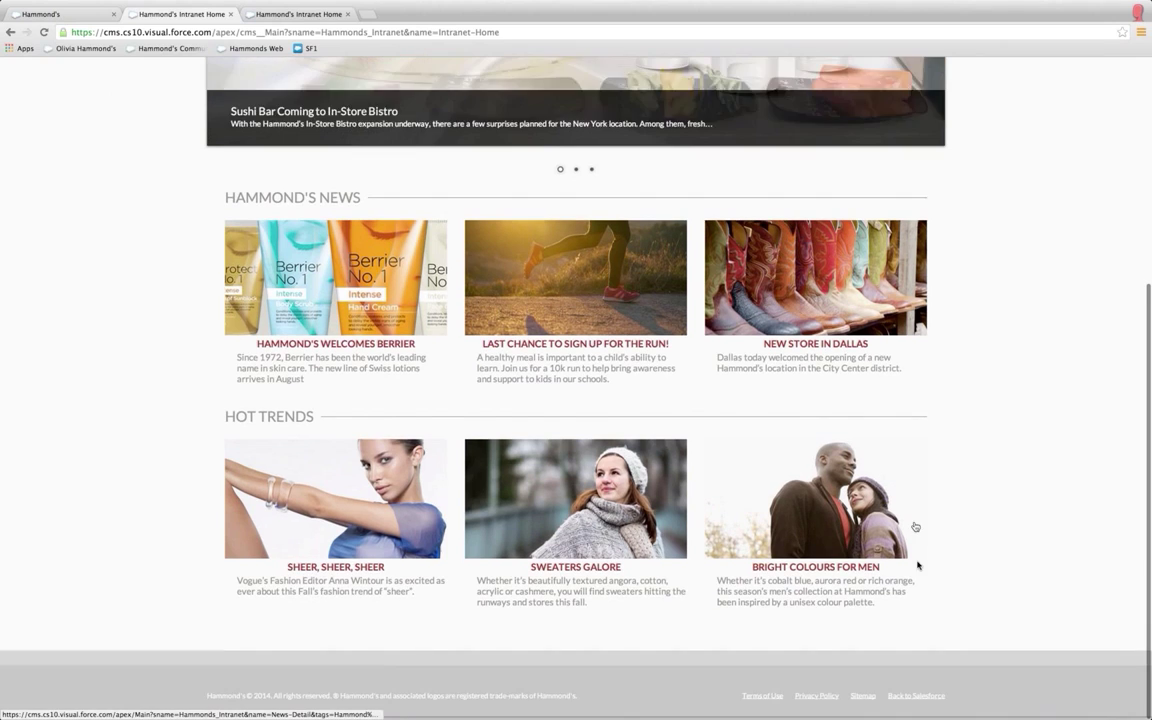
Go back to Salesforce from the intranet page and switch to the OrchestraCMS app.
click(920, 696)
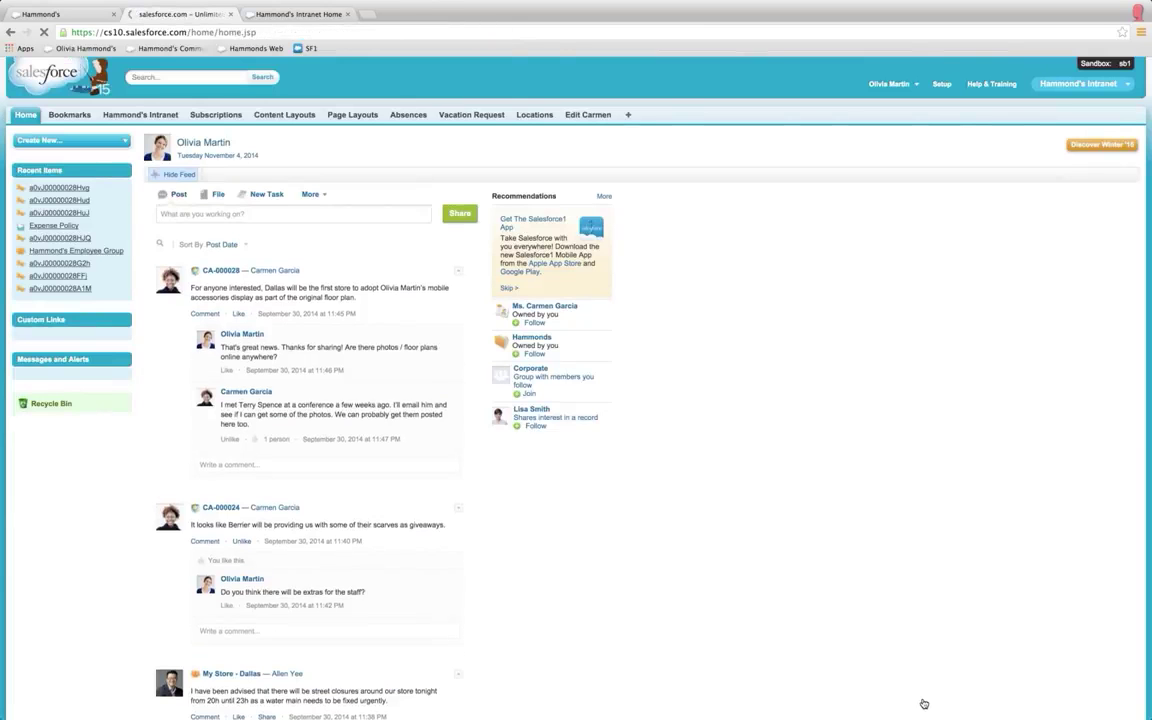
click(1061, 89)
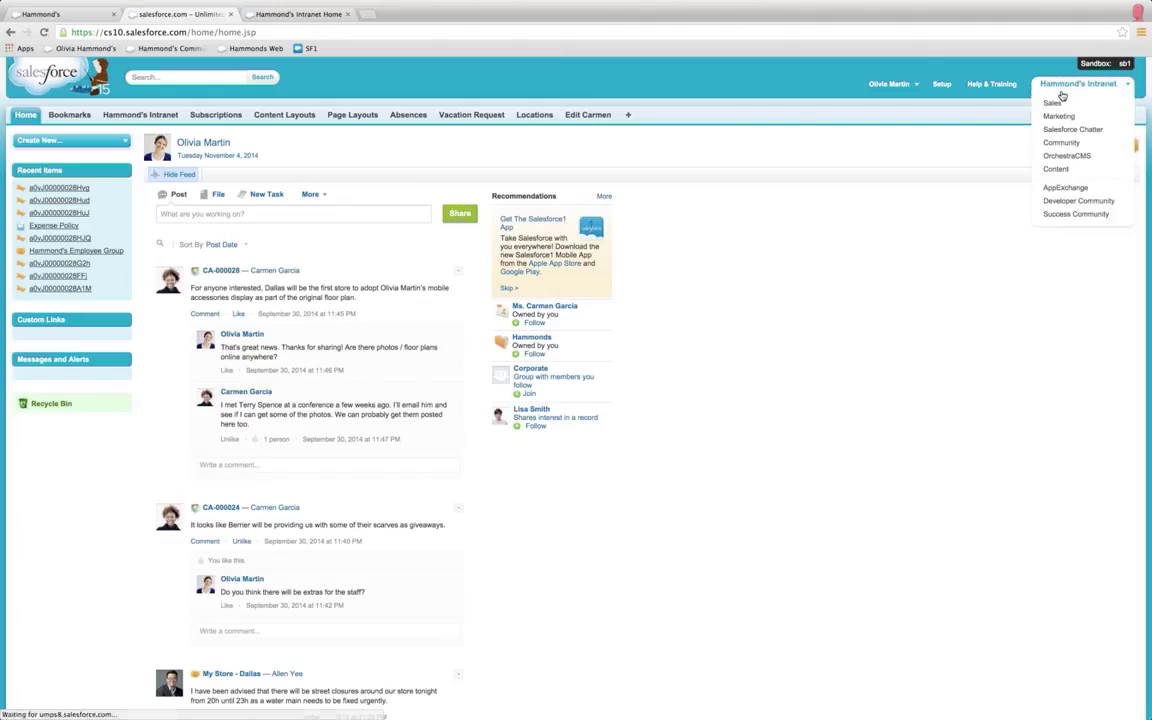
click(1067, 157)
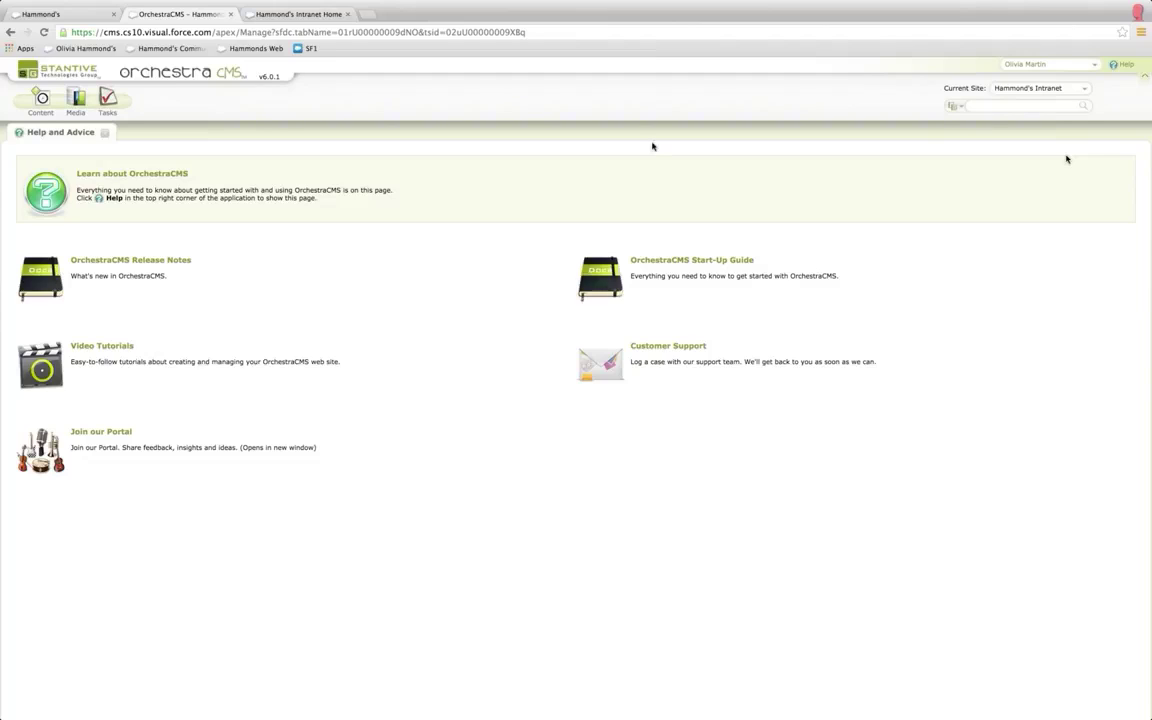
Open the site's content list and open the unpublished "Coach at Hammonds" news article for editing.
click(46, 110)
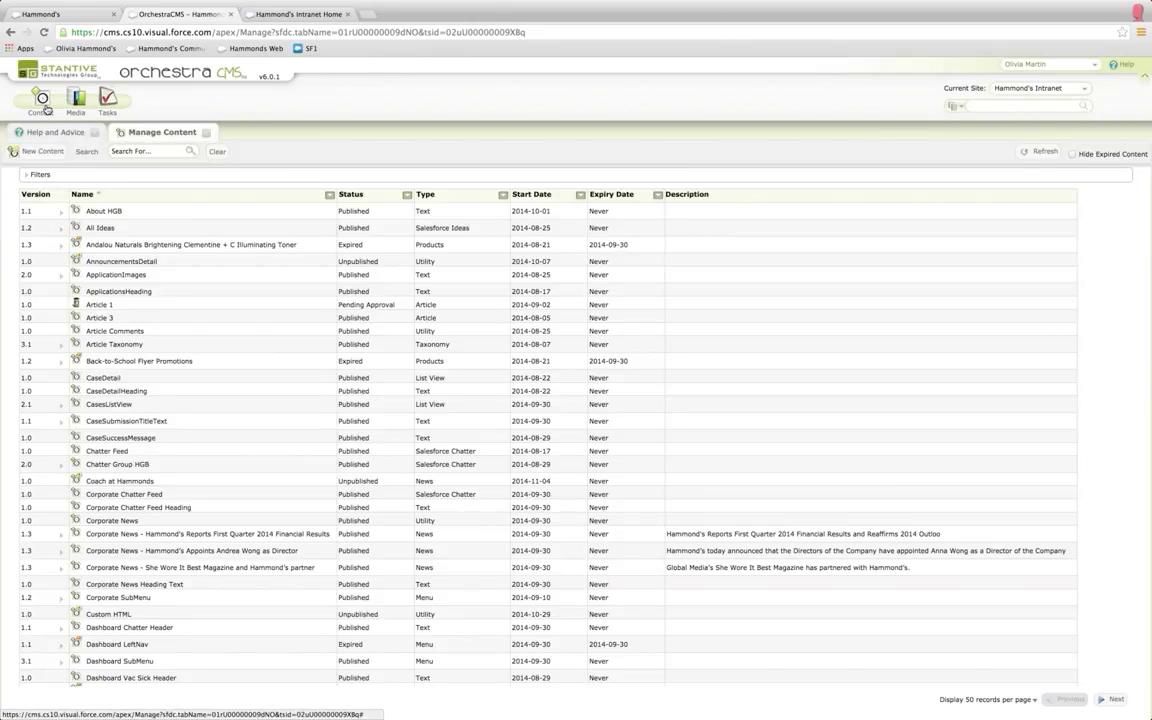
scroll(200, 267, down, 1)
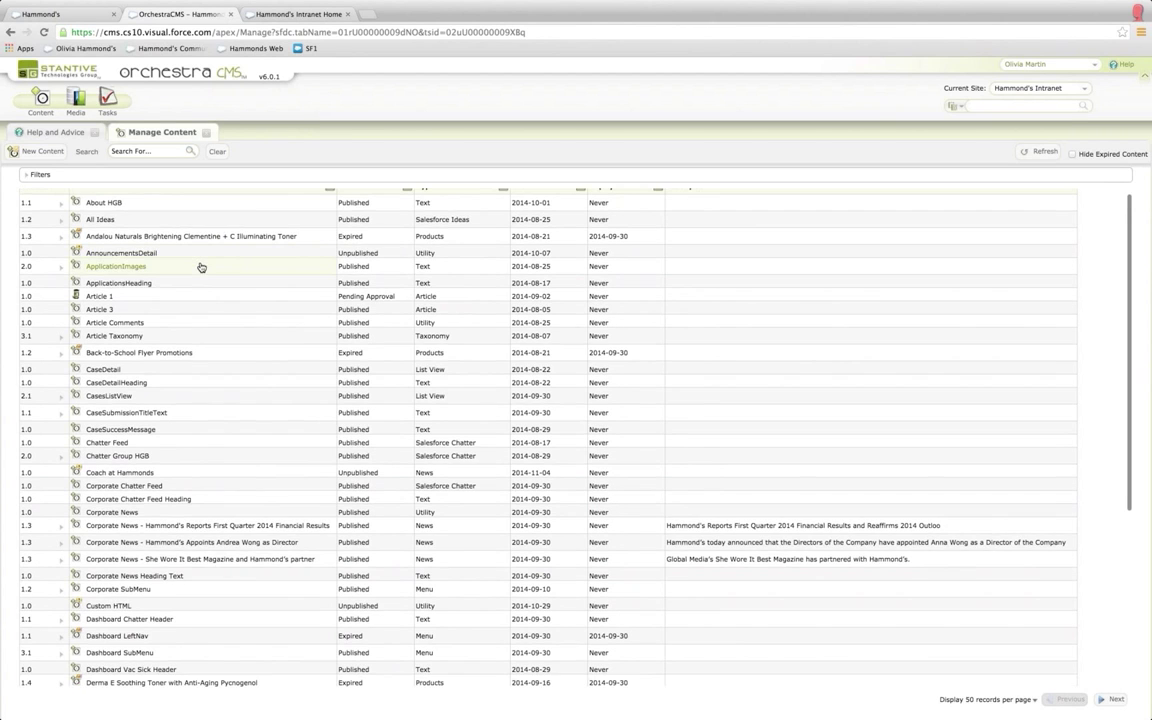
scroll(200, 267, down, 5)
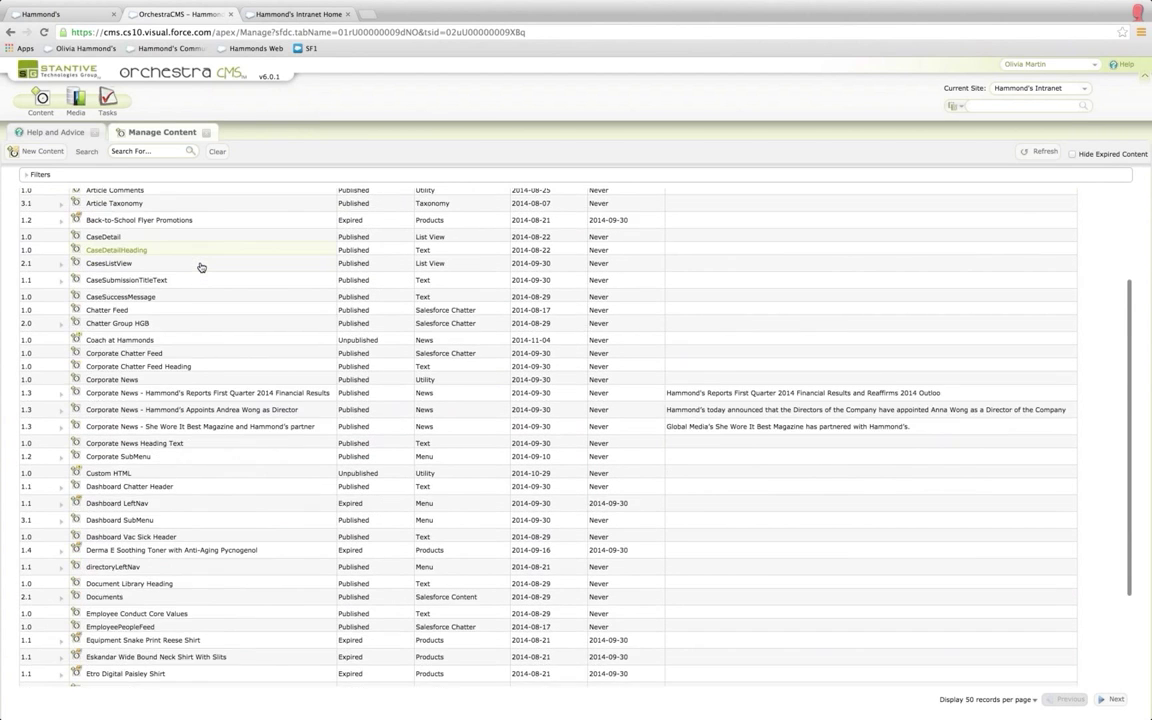
scroll(200, 267, up, 6)
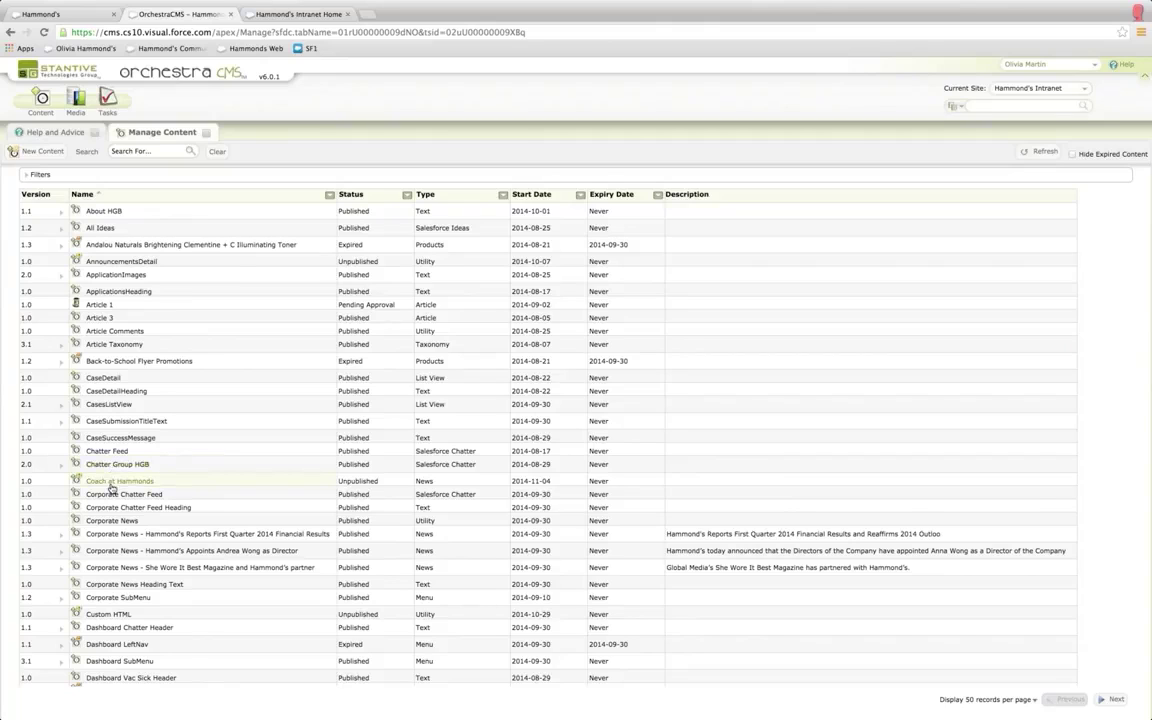
click(112, 484)
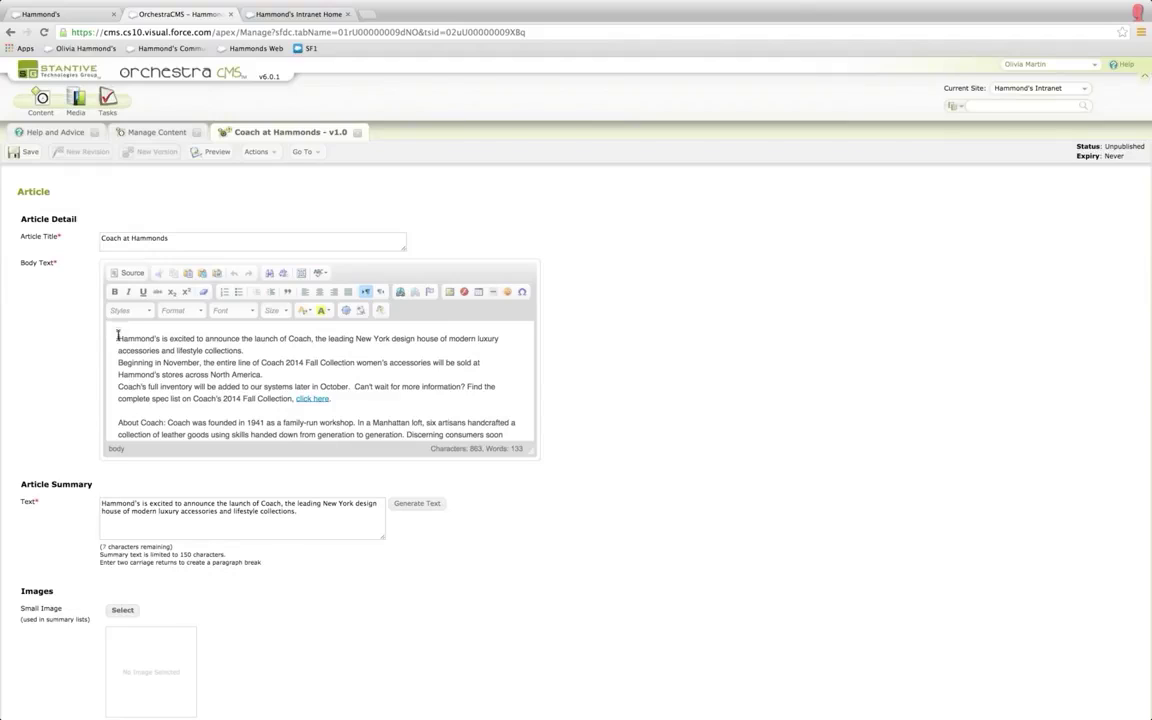
Make the opening word "Hammond" bold in the article's body text.
drag(117, 336, 158, 338)
click(114, 291)
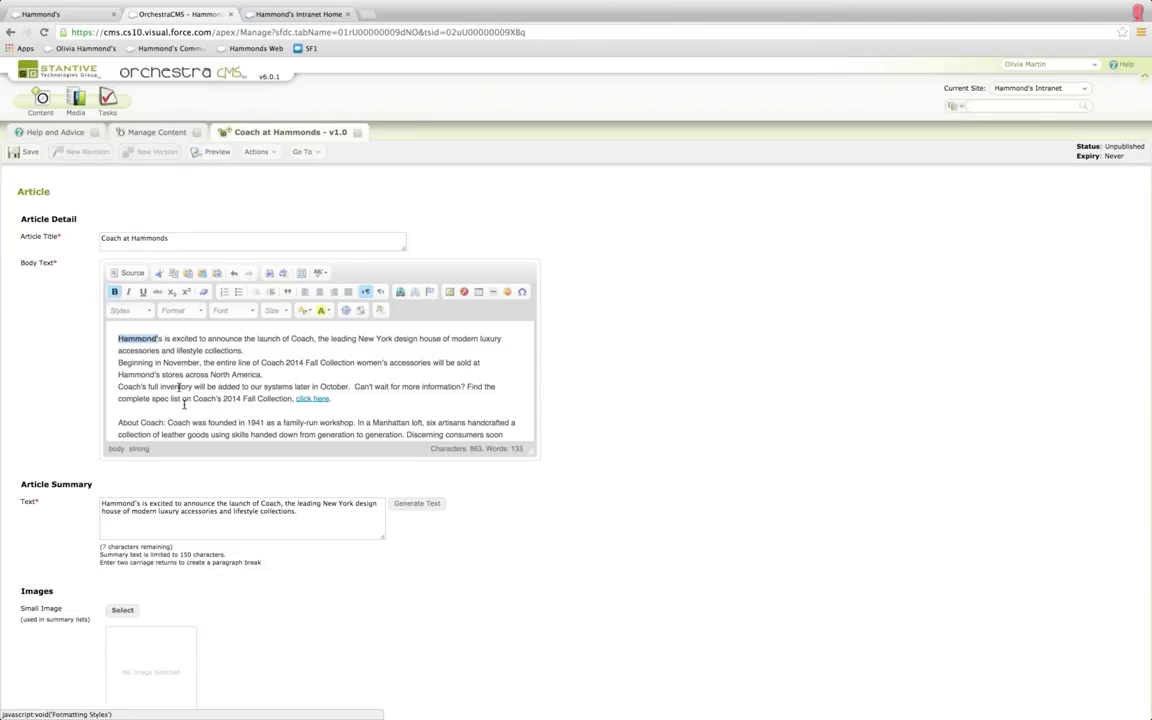
Set the article's small image to Purse Image.jpg from the Hammonds News folder of the media library.
scroll(183, 404, down, 5)
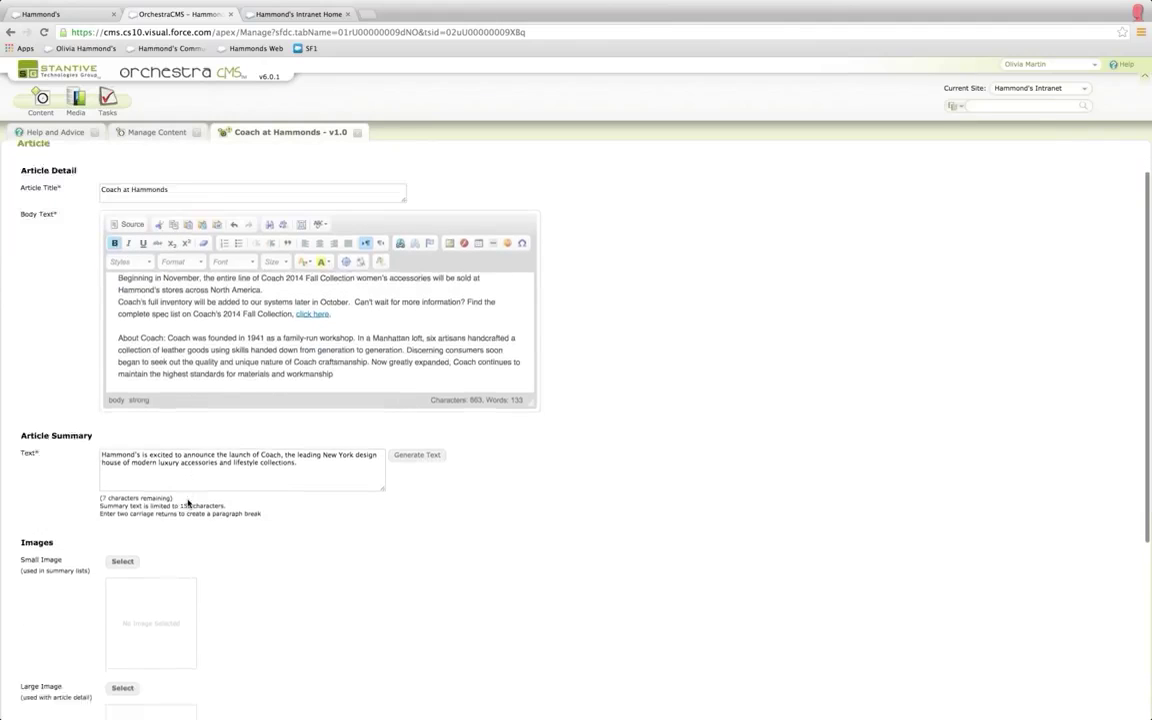
scroll(187, 503, down, 3)
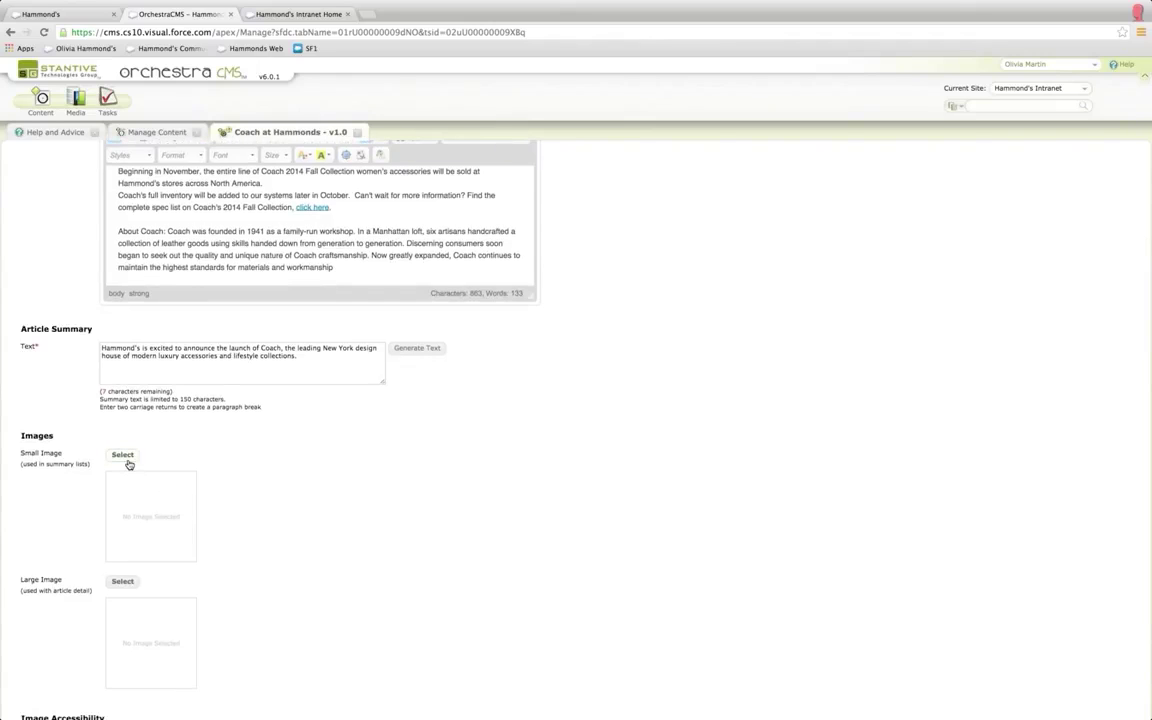
click(122, 455)
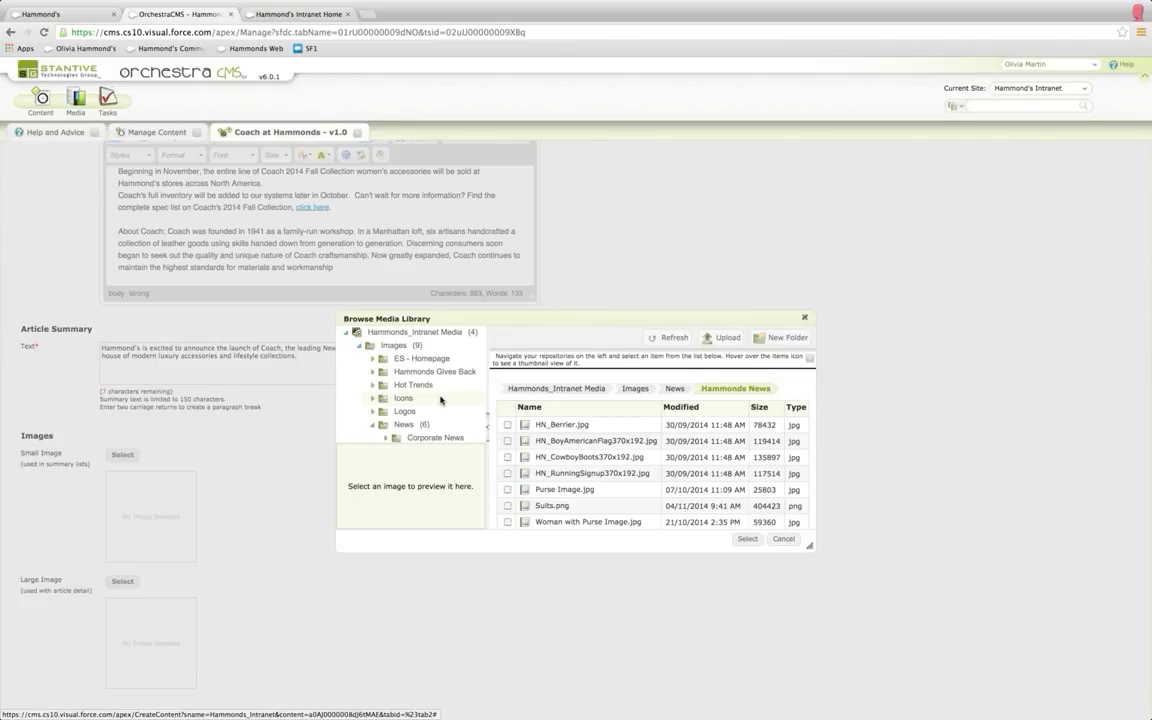
click(507, 490)
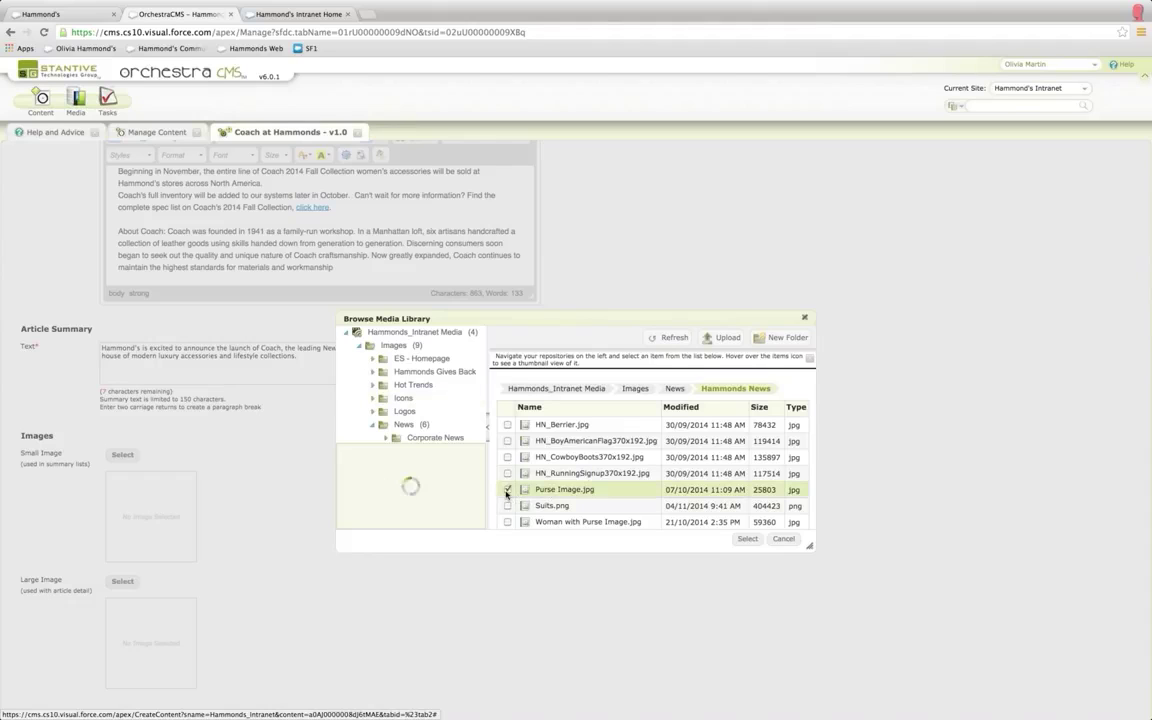
click(747, 540)
Set the article's large image to Woman with Purse Image.jpg from the Hammonds News media folder.
scroll(576, 535, down, 3)
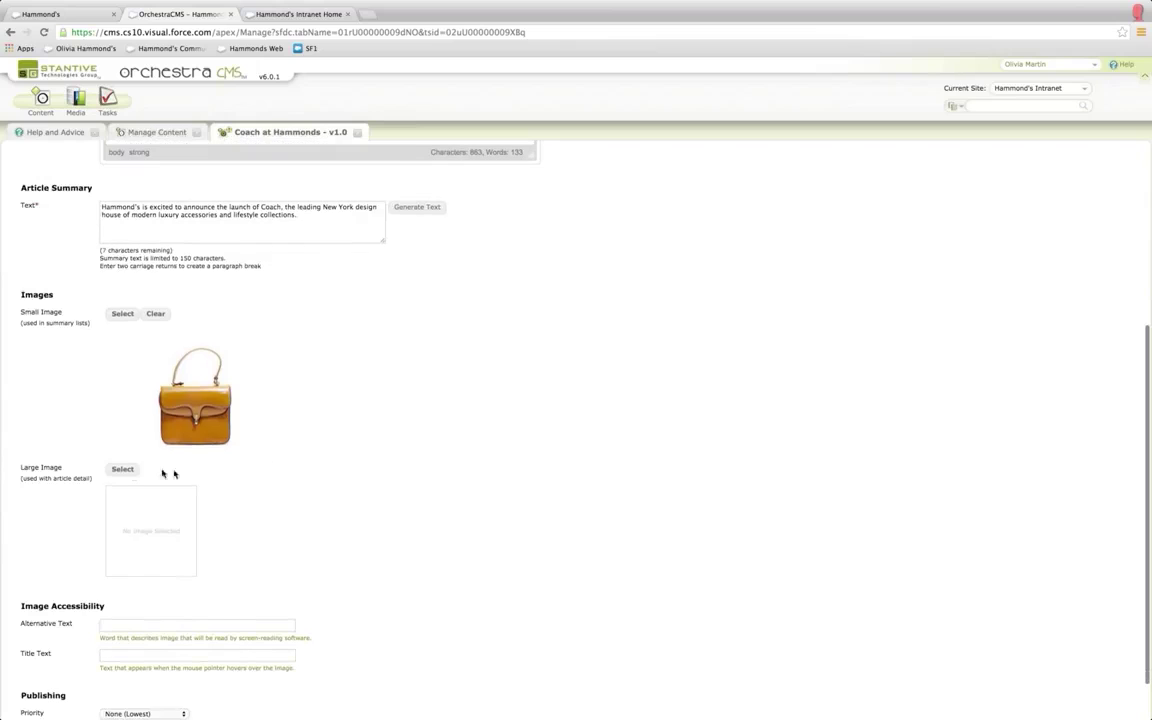
click(131, 474)
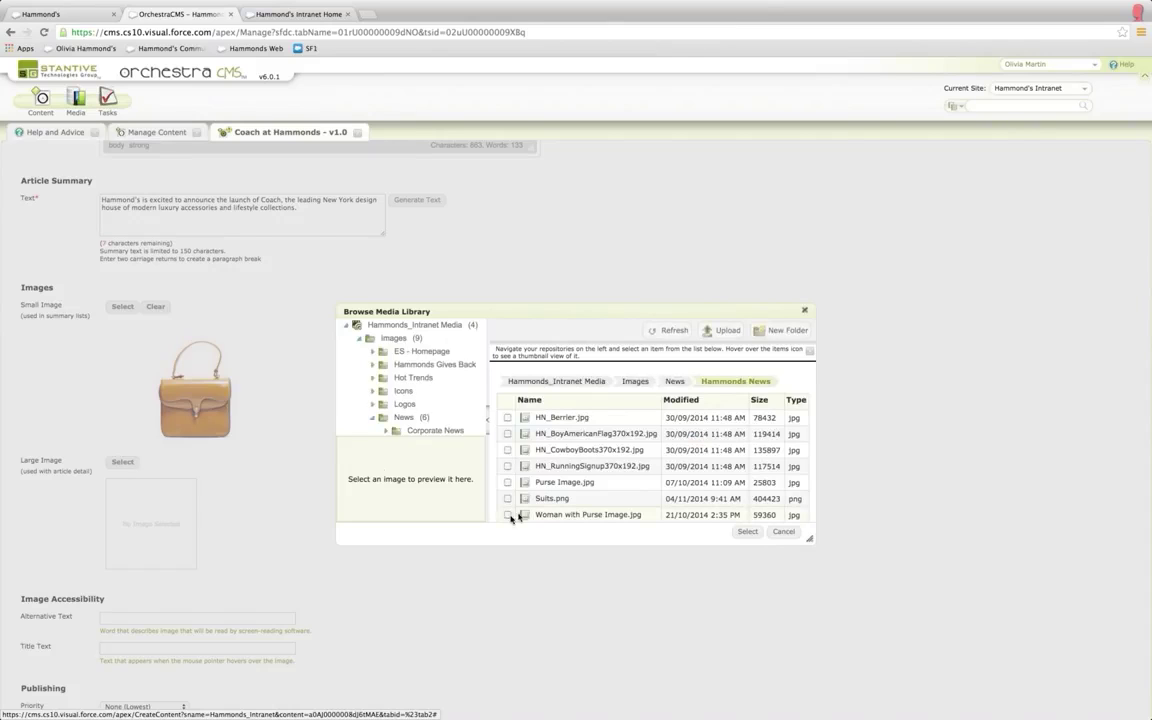
click(508, 515)
click(747, 532)
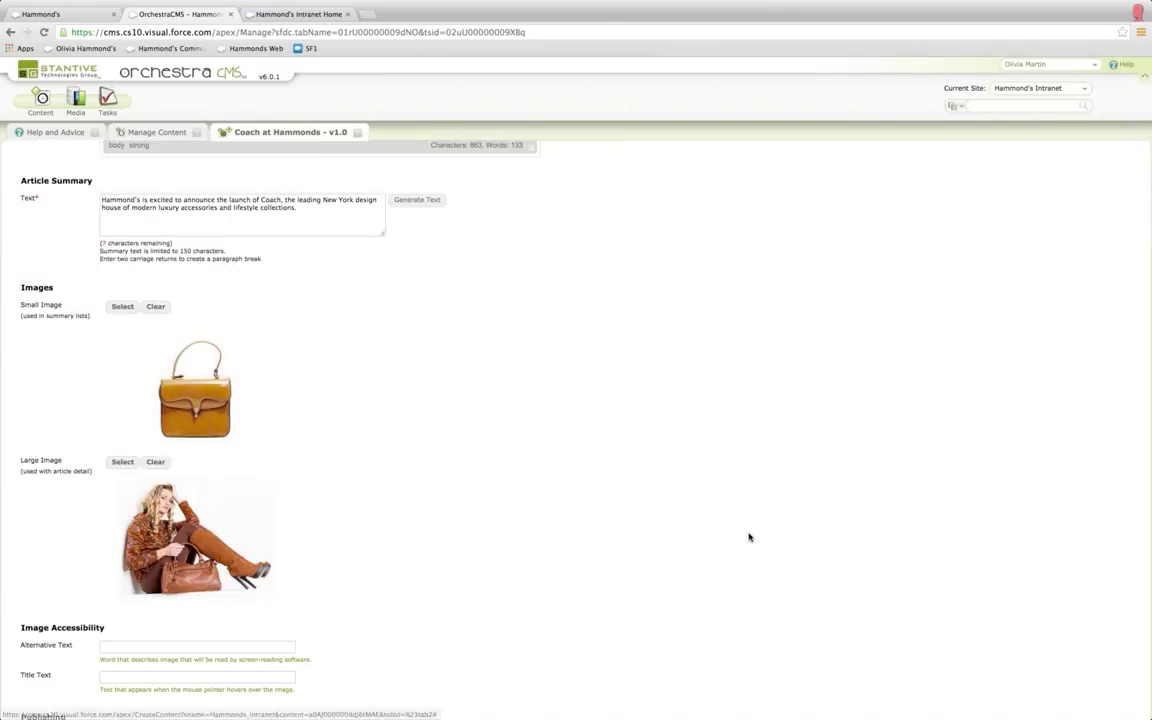
Save the "Coach at Hammonds" article and send it for approval without a comment.
scroll(749, 537, up, 5)
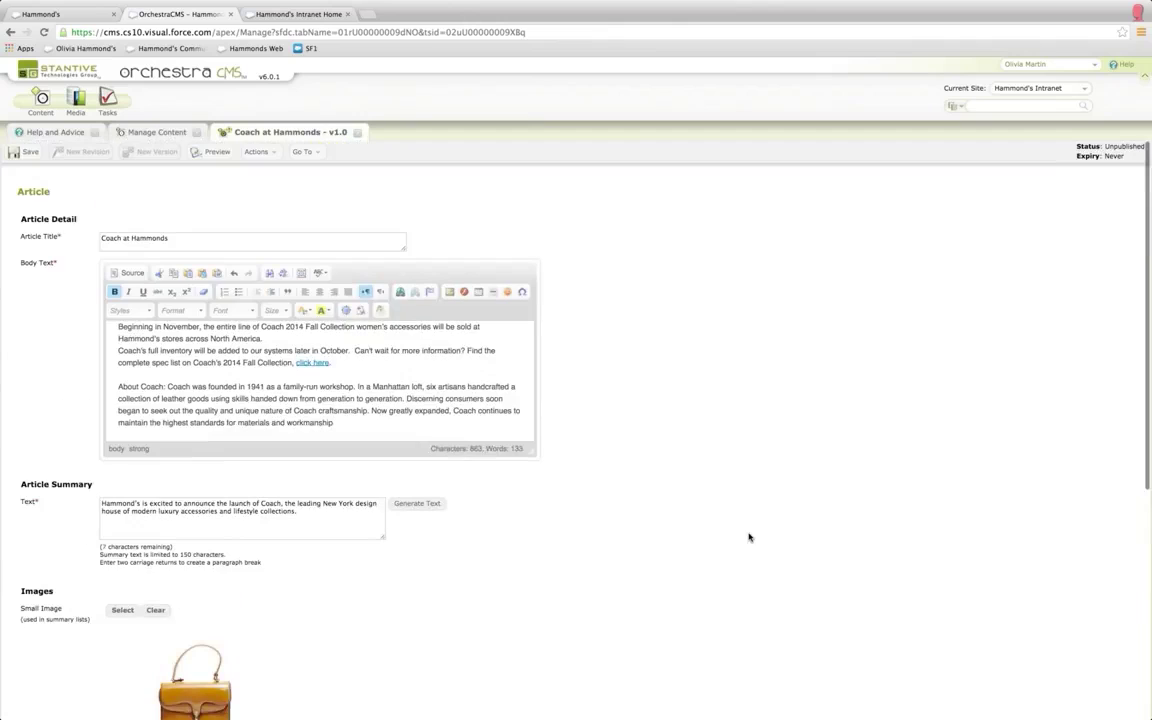
click(22, 151)
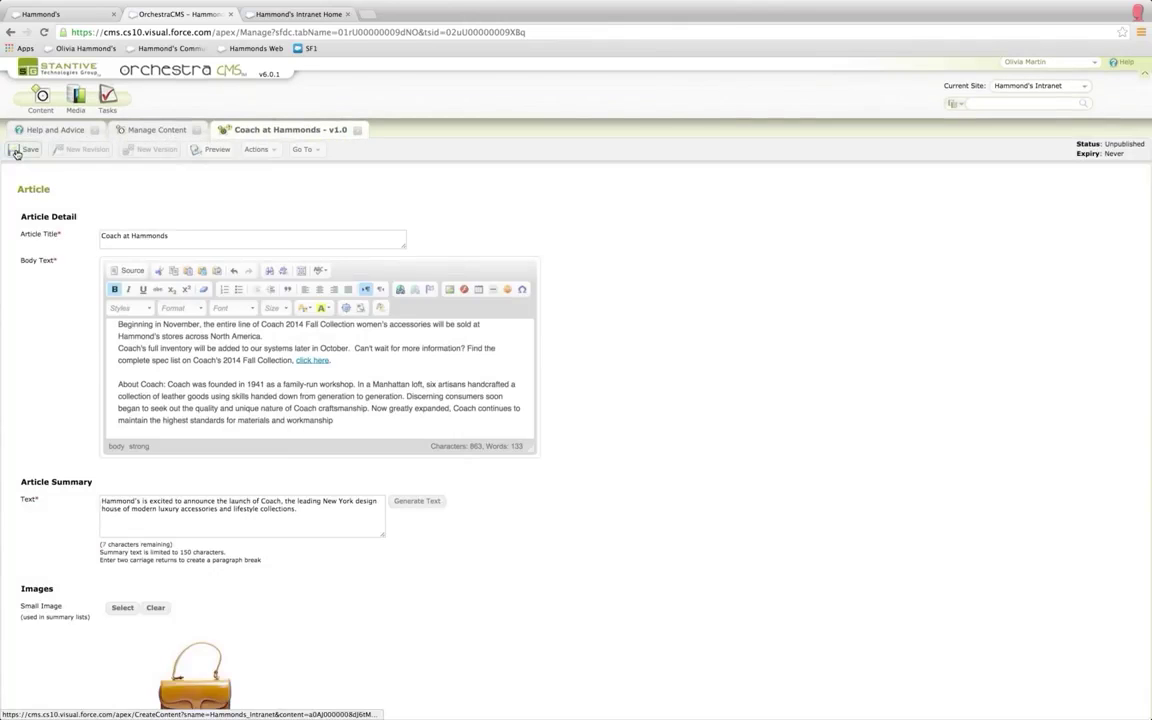
click(256, 149)
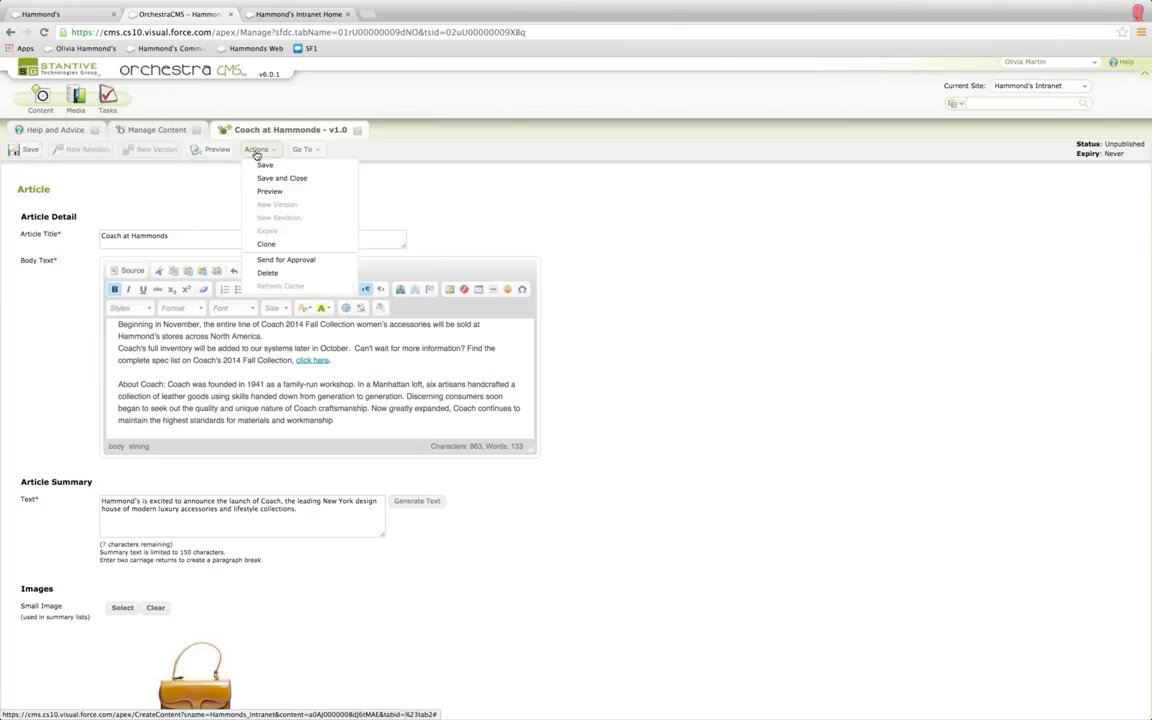
click(275, 260)
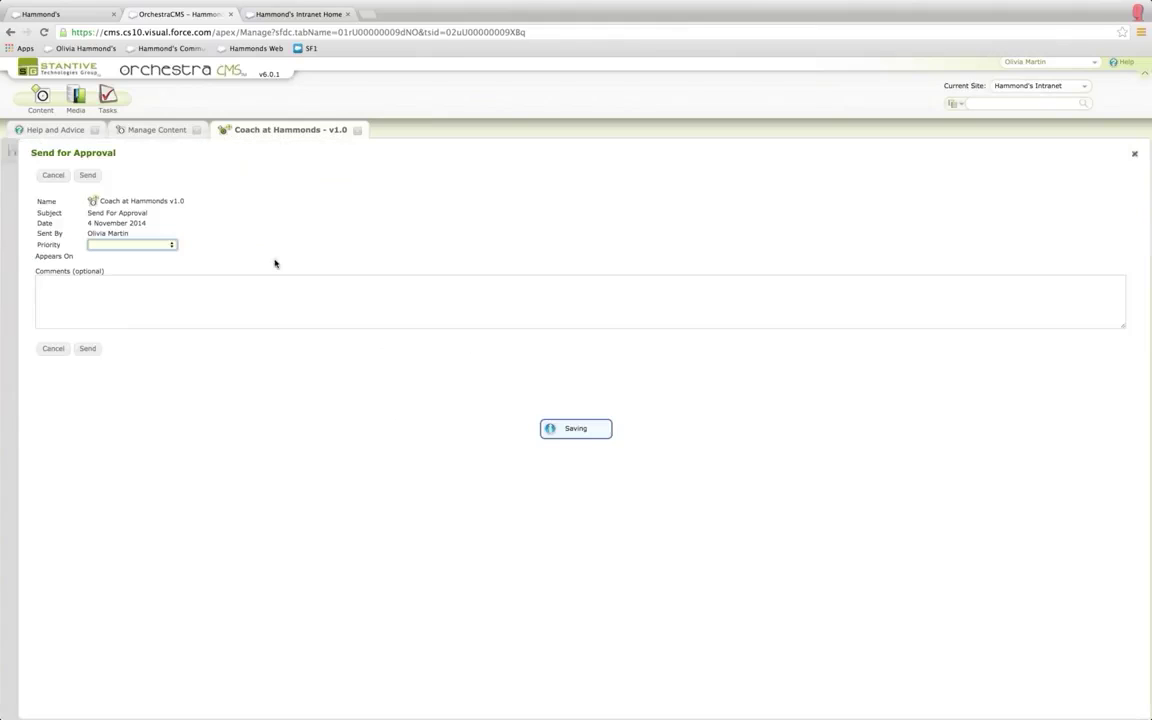
click(88, 349)
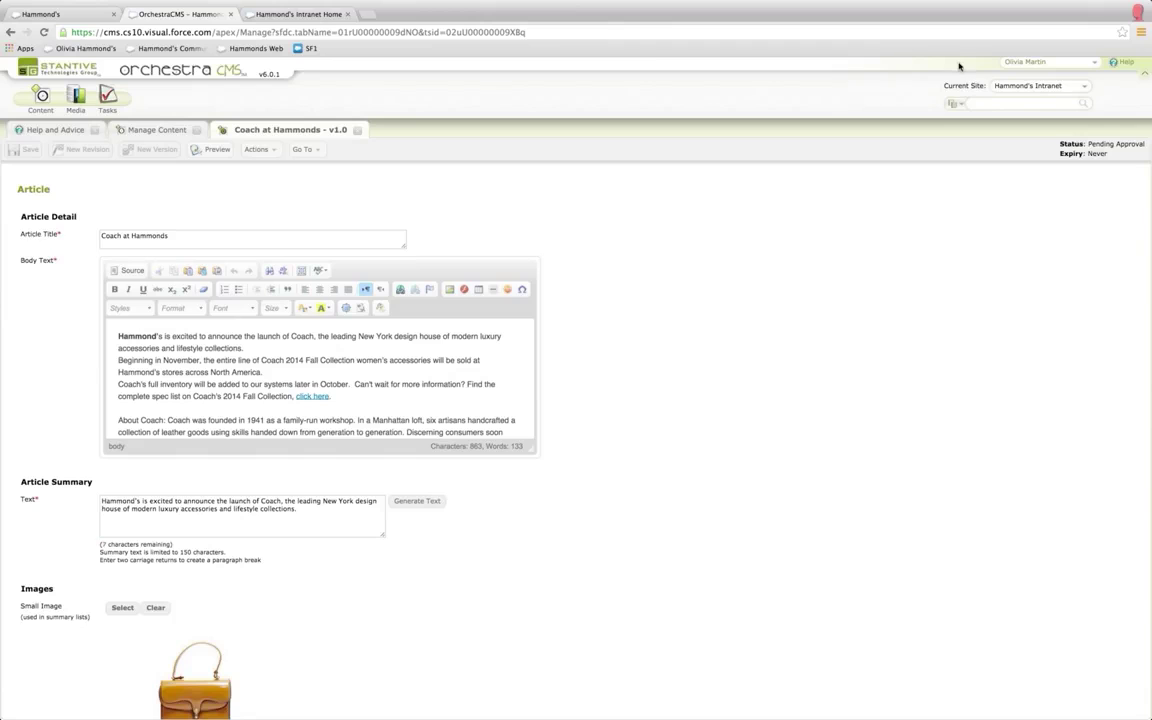
Switch to the second user's browser window and open the OrchestraCMS app from Salesforce.
click(1137, 13)
click(1124, 39)
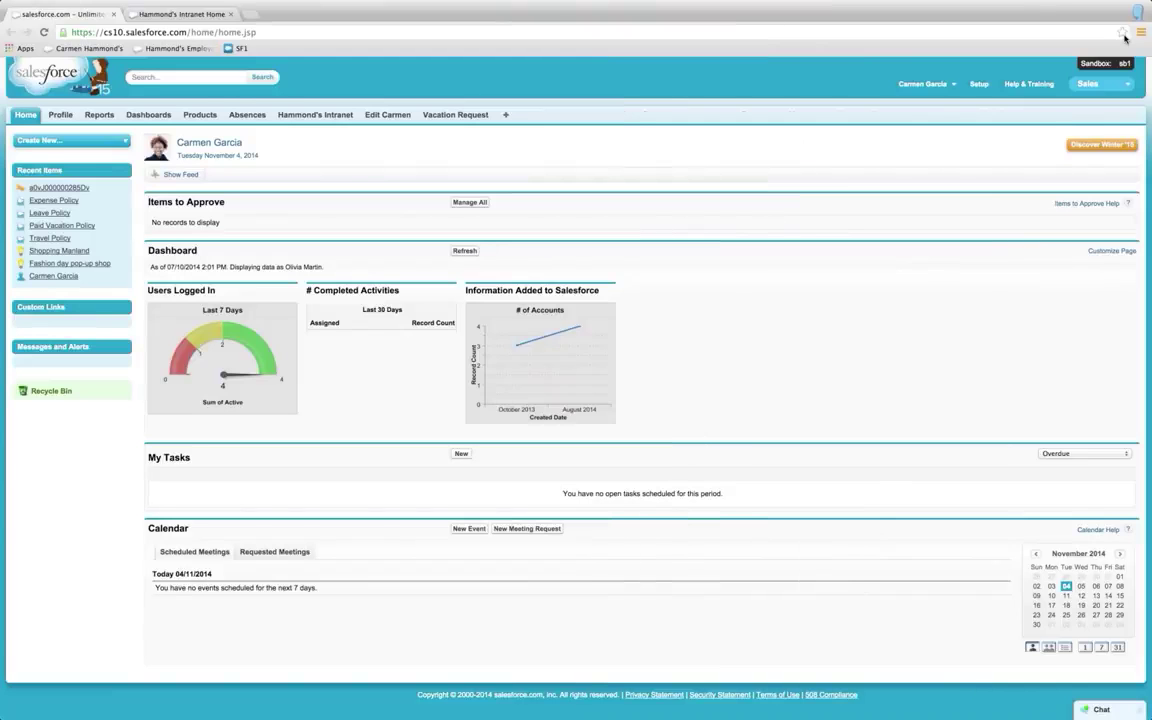
click(1099, 88)
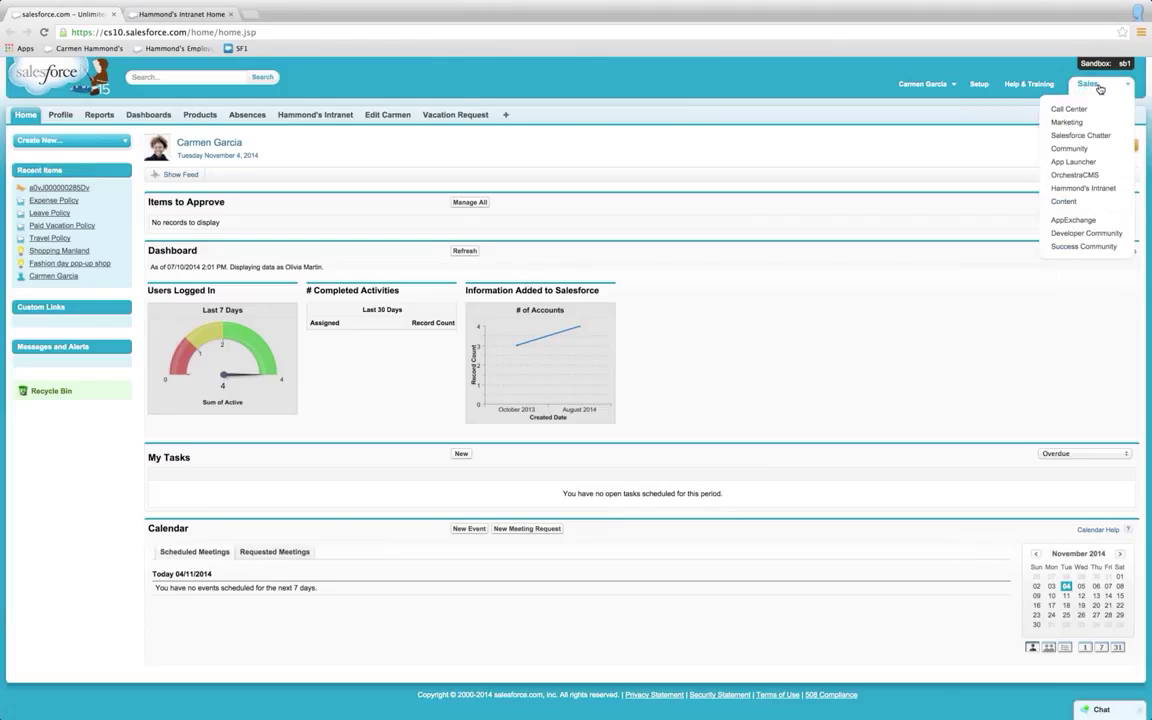
click(1100, 175)
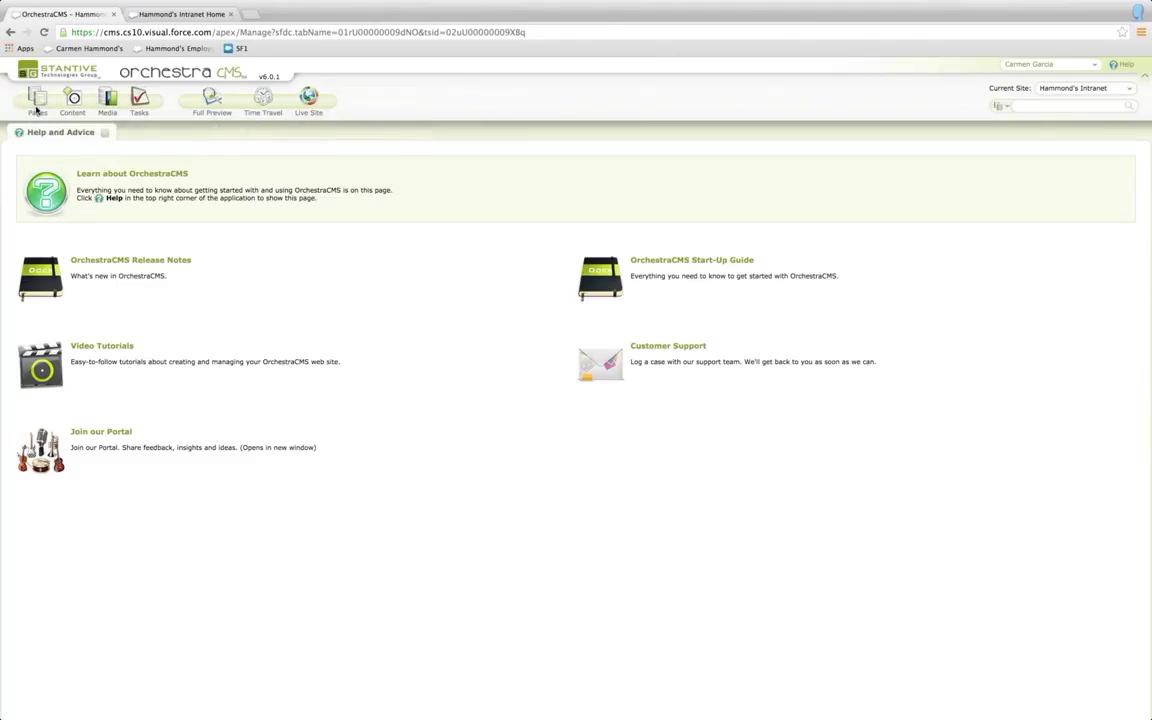
Open the "Coach at Hammonds" article from the items awaiting approval and preview it.
click(138, 108)
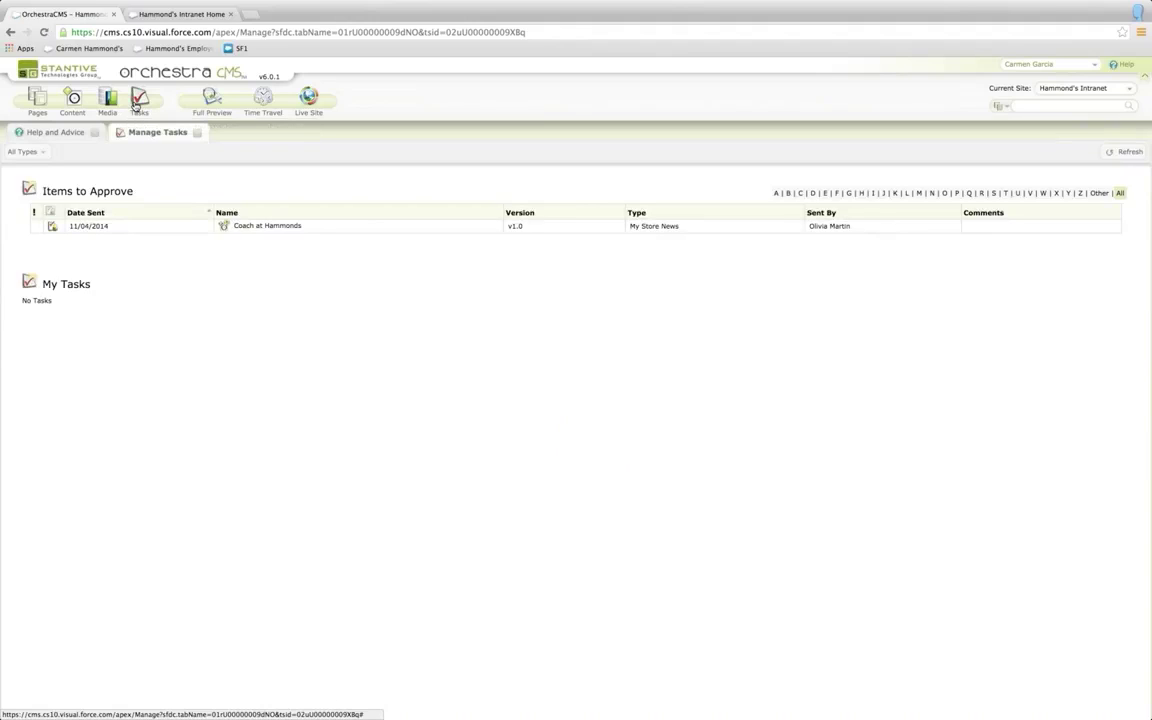
click(282, 229)
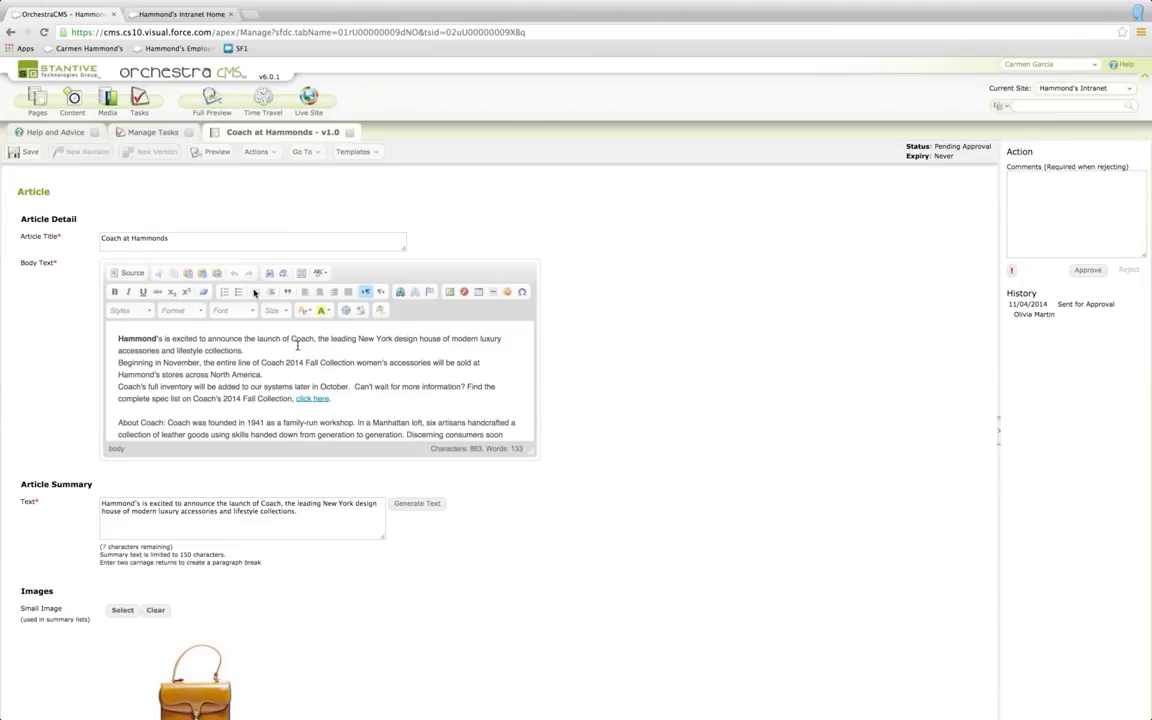
click(206, 153)
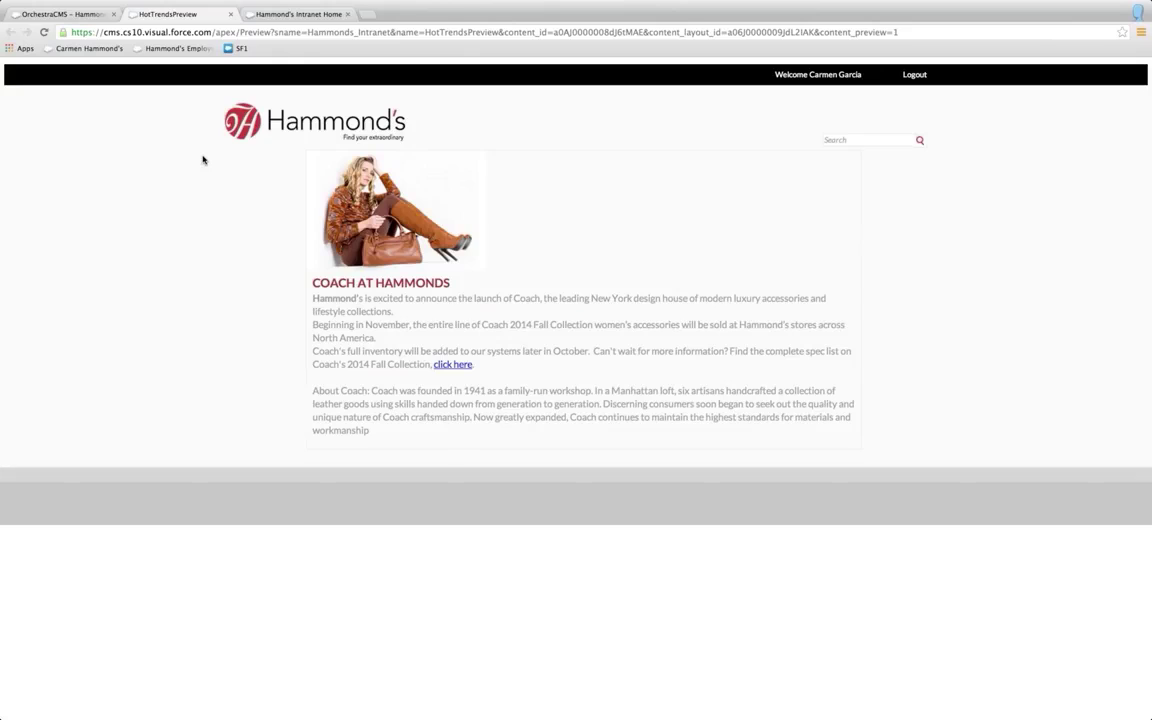
click(231, 14)
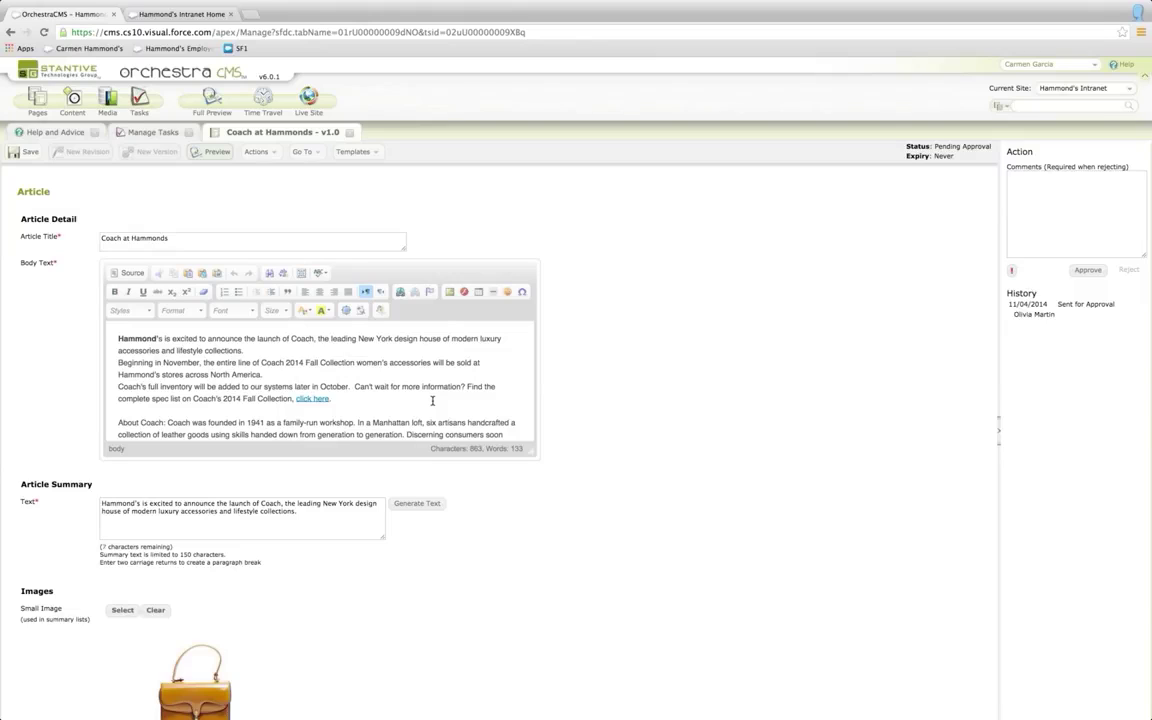
Assign the article to the Hammonds News category of the Hammond's Intranet News taxonomy and save it.
click(256, 151)
mouse_move(279, 262)
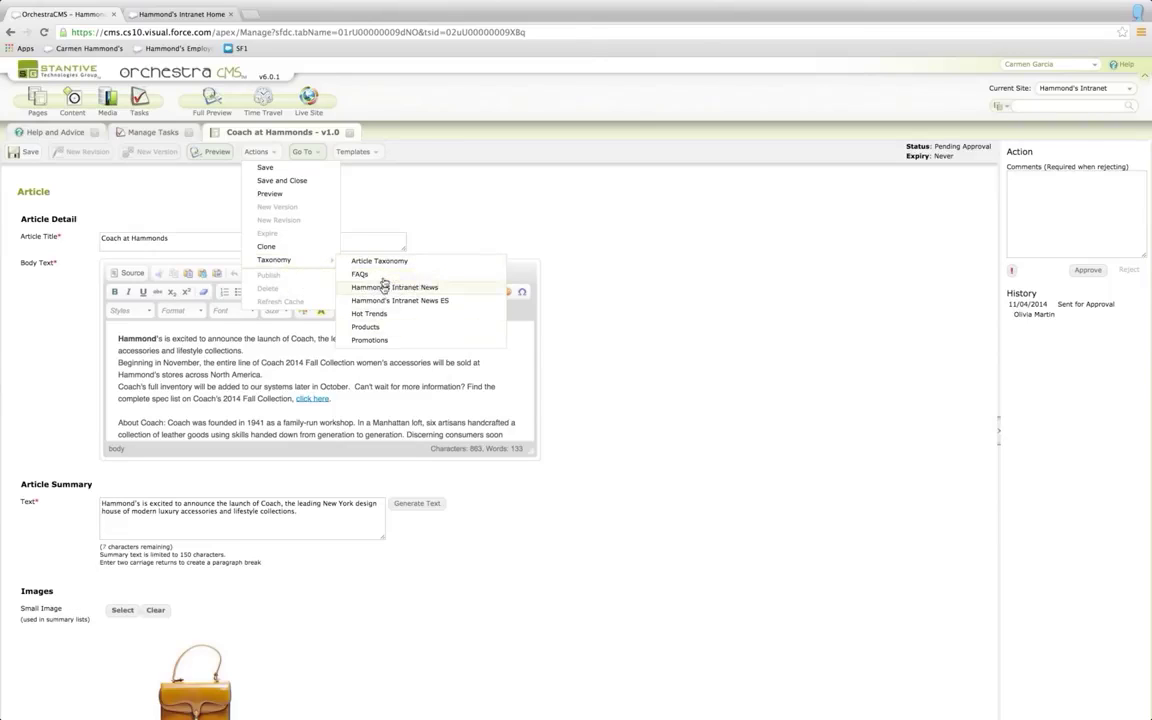
click(386, 290)
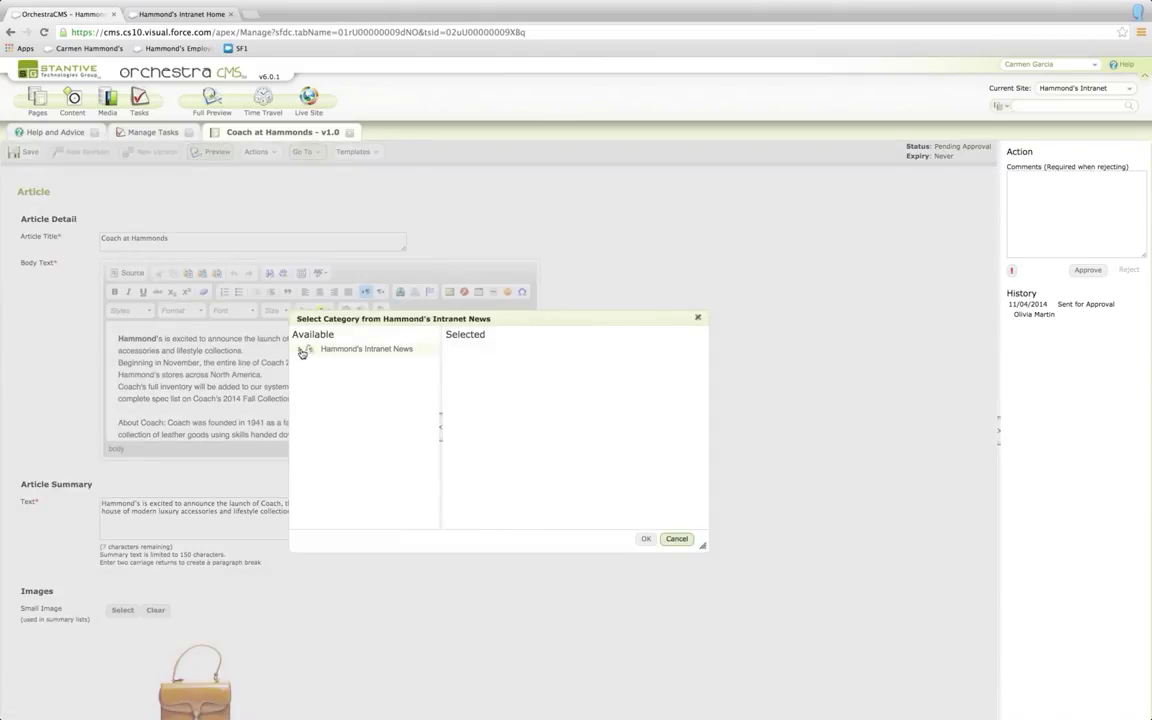
click(300, 350)
click(430, 365)
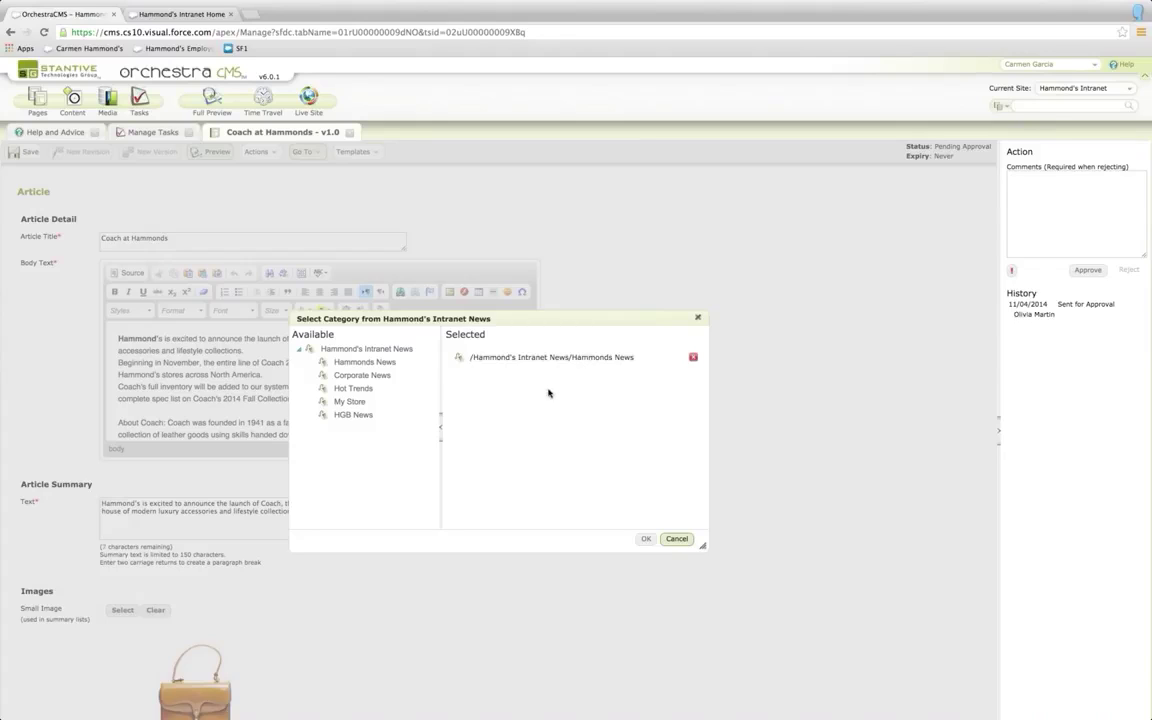
click(645, 541)
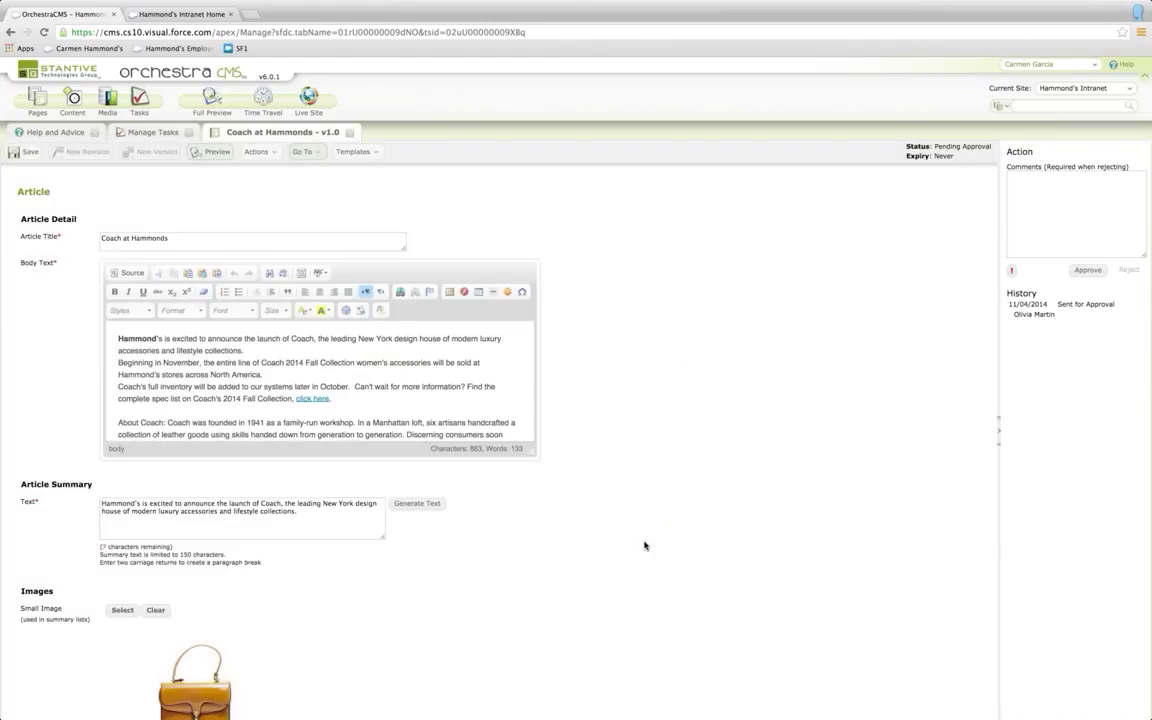
click(10, 151)
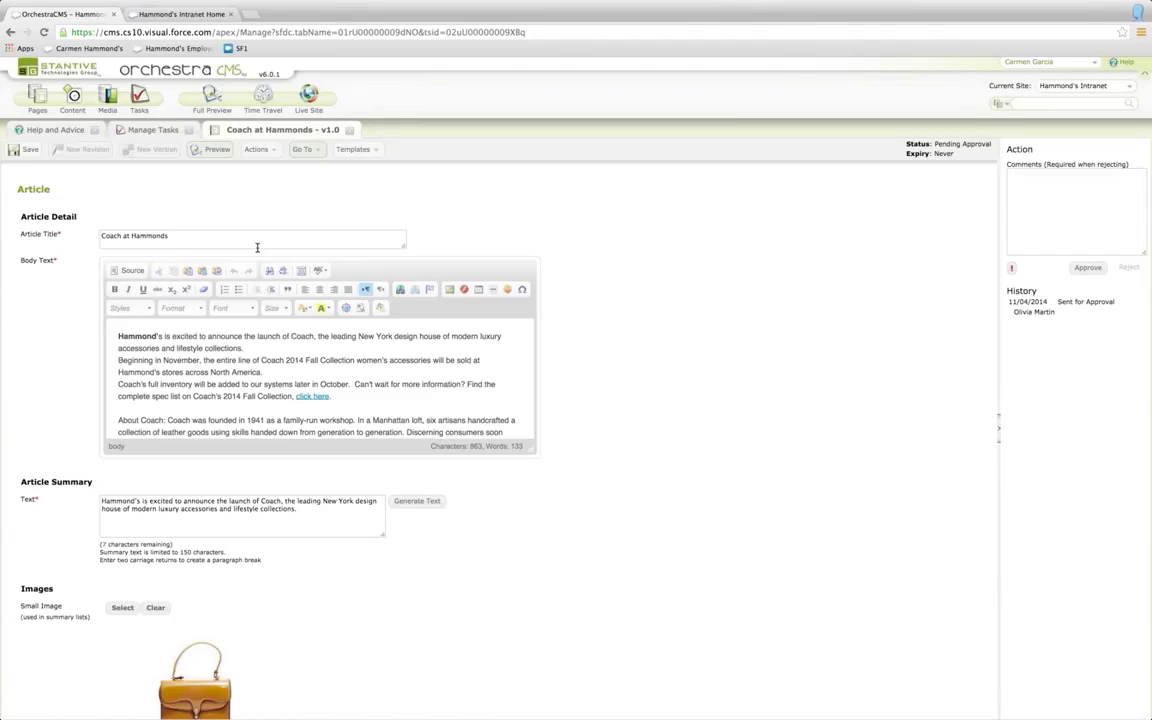
Add North American Women's Fashion as a predefined target in the article's content properties and save them.
click(302, 149)
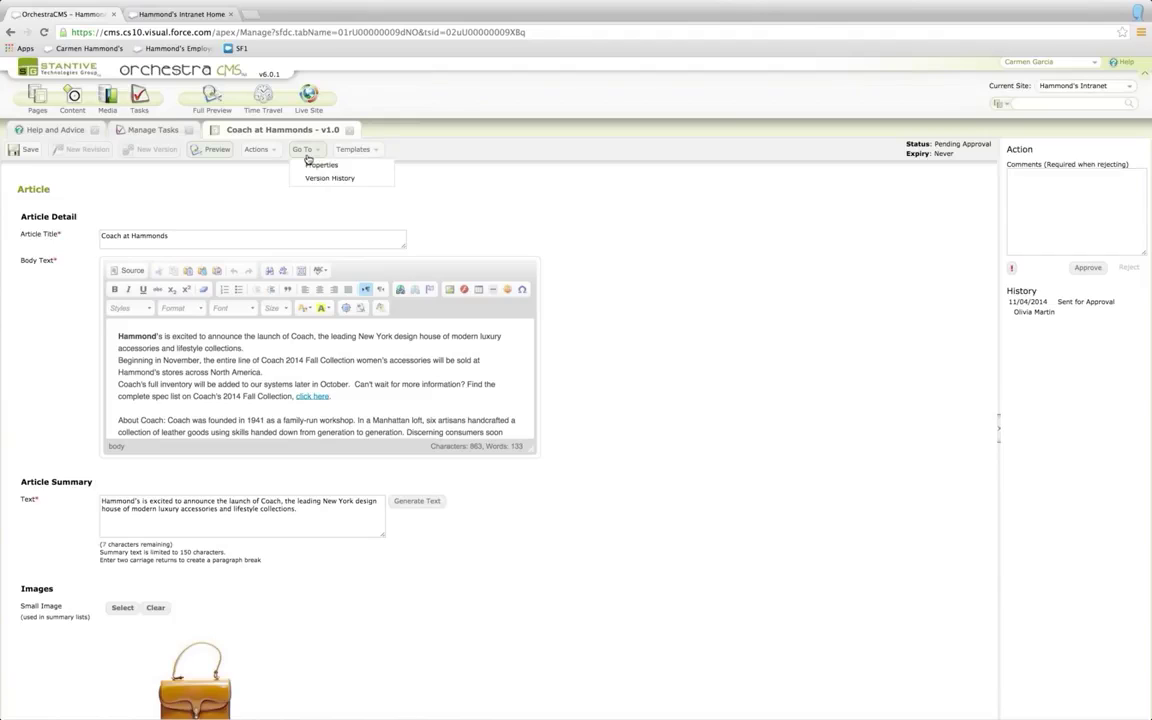
click(310, 166)
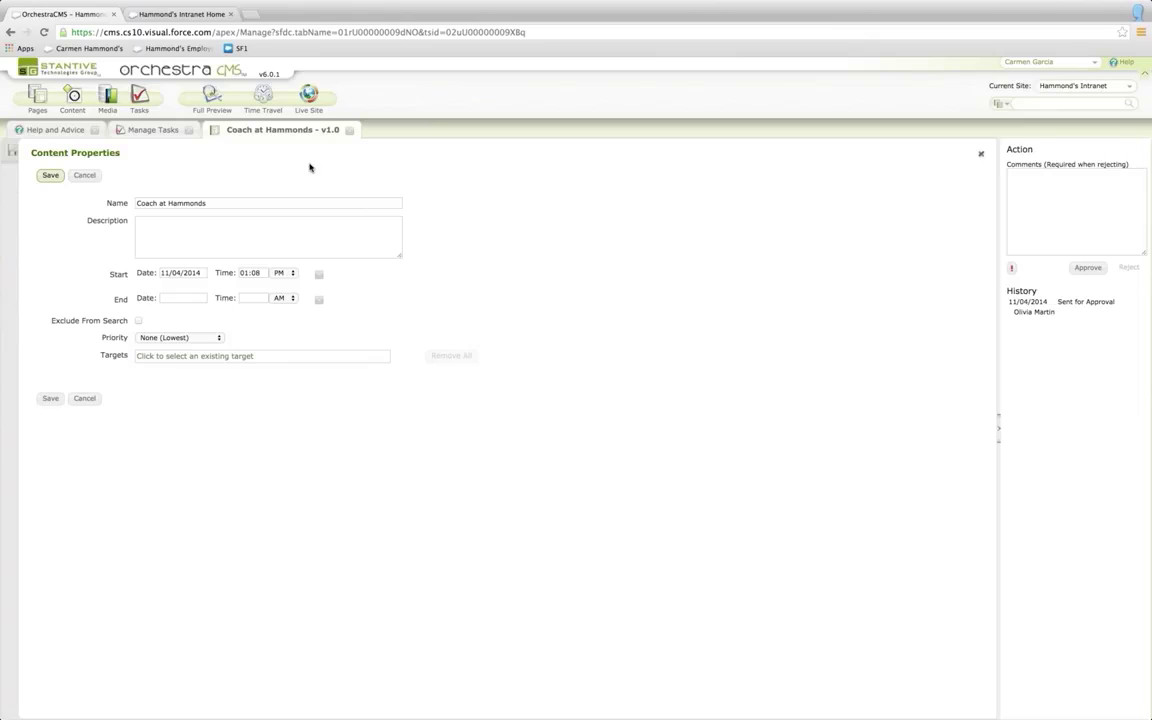
click(183, 356)
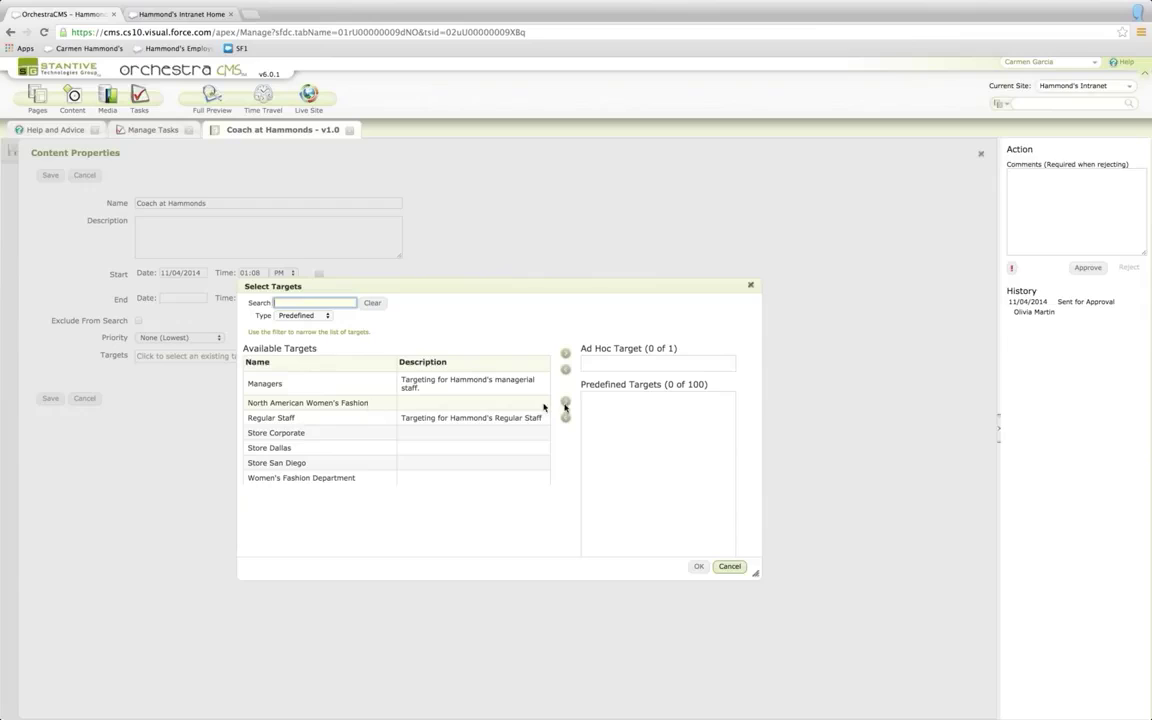
click(350, 403)
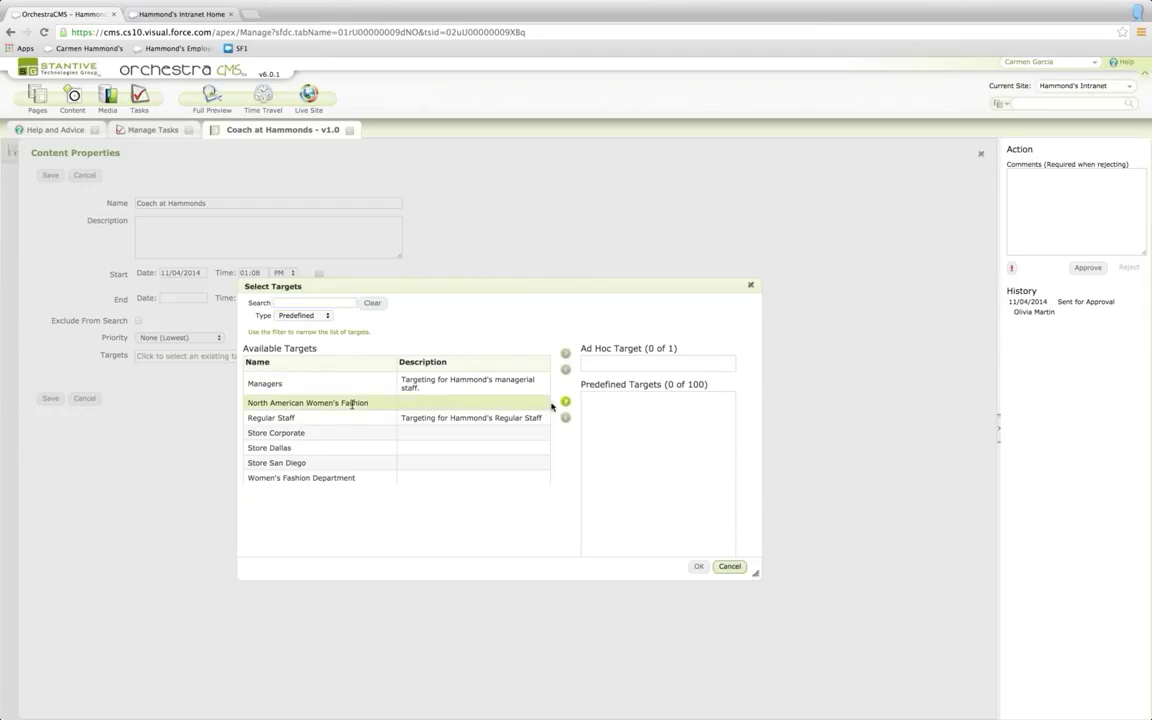
click(566, 401)
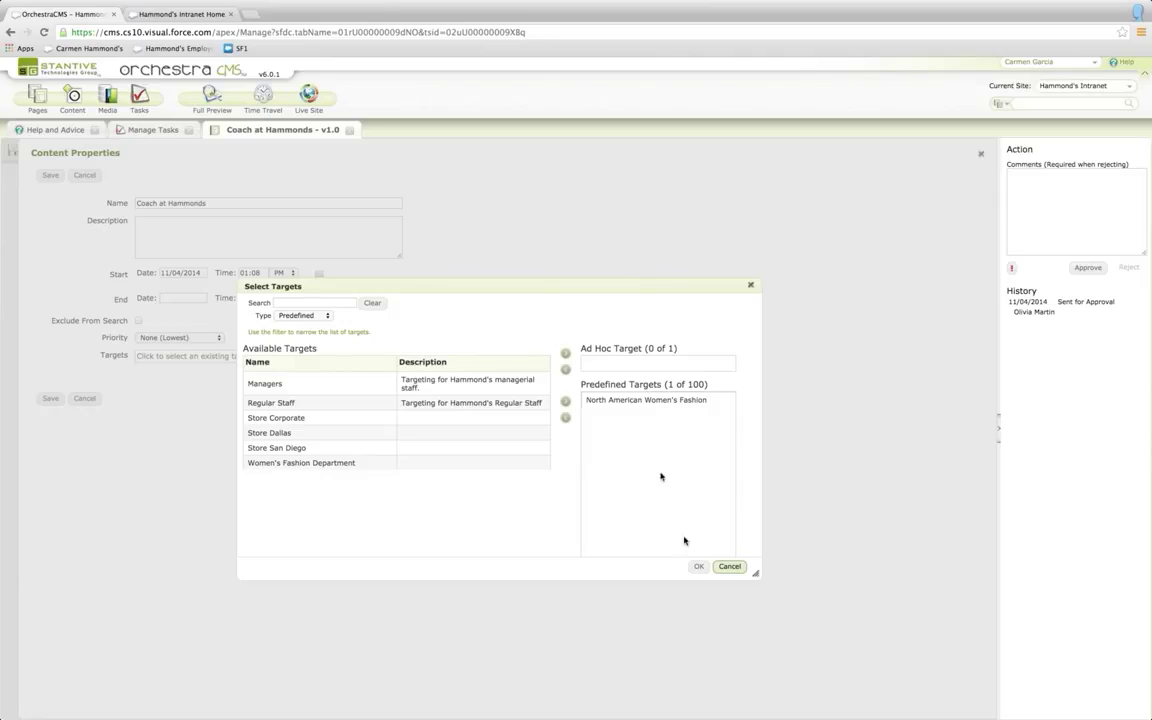
click(699, 567)
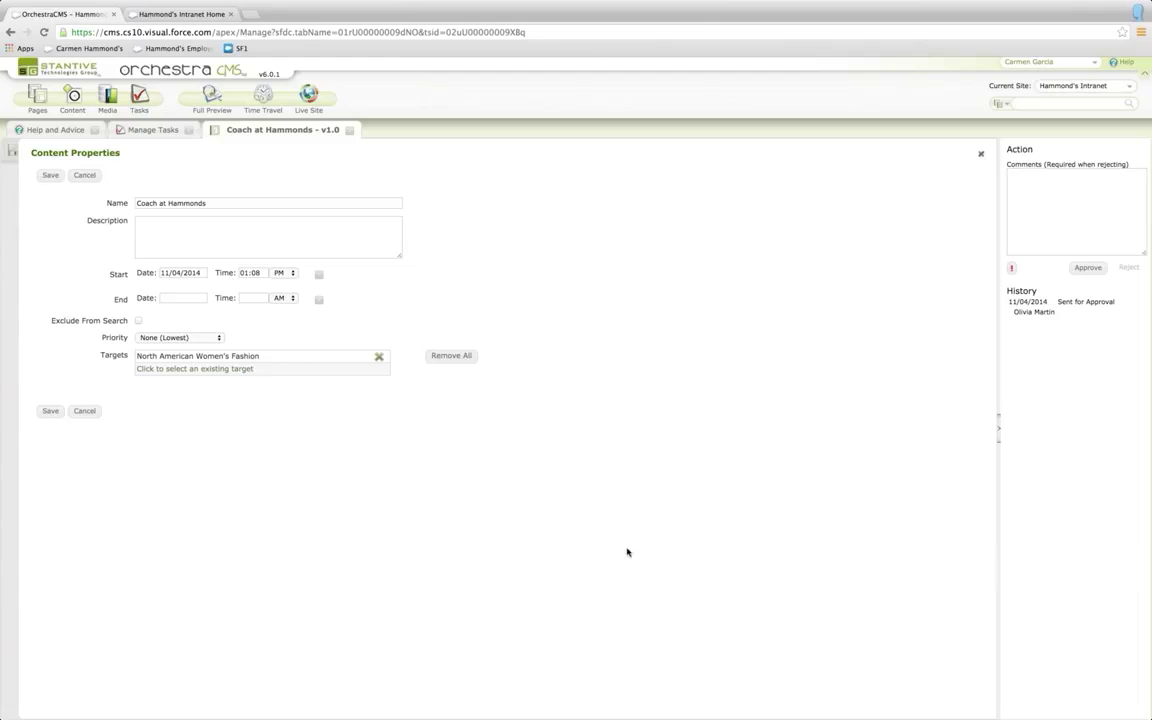
click(49, 412)
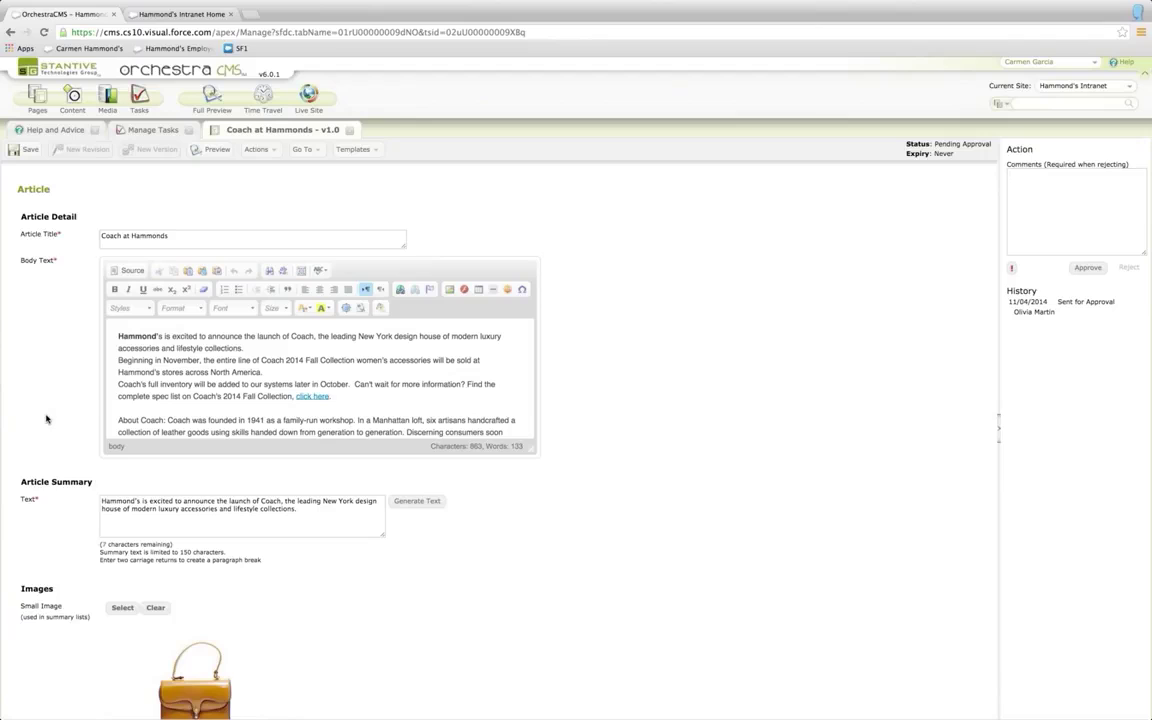
Disable Follow, Attach File, Attach Poll, Attach Link, Like, Bookmark, Delete and Add Topics in the Salesforce Chatter Content Feed template, save, and return to the article.
click(353, 152)
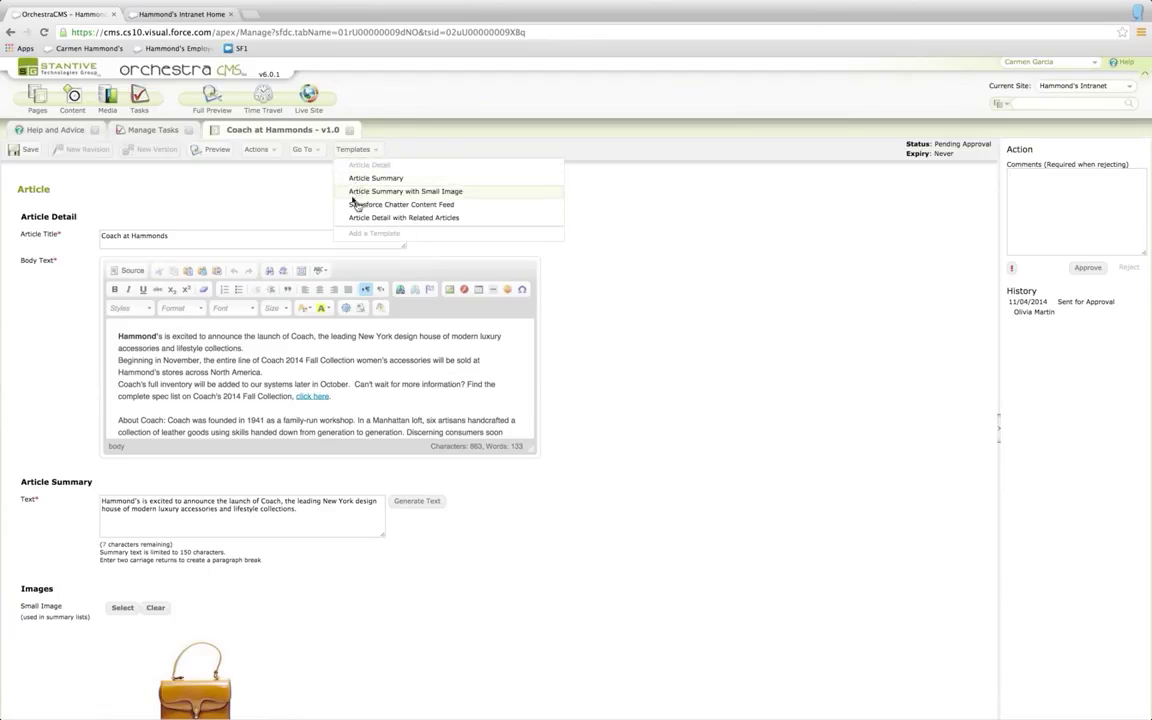
click(358, 205)
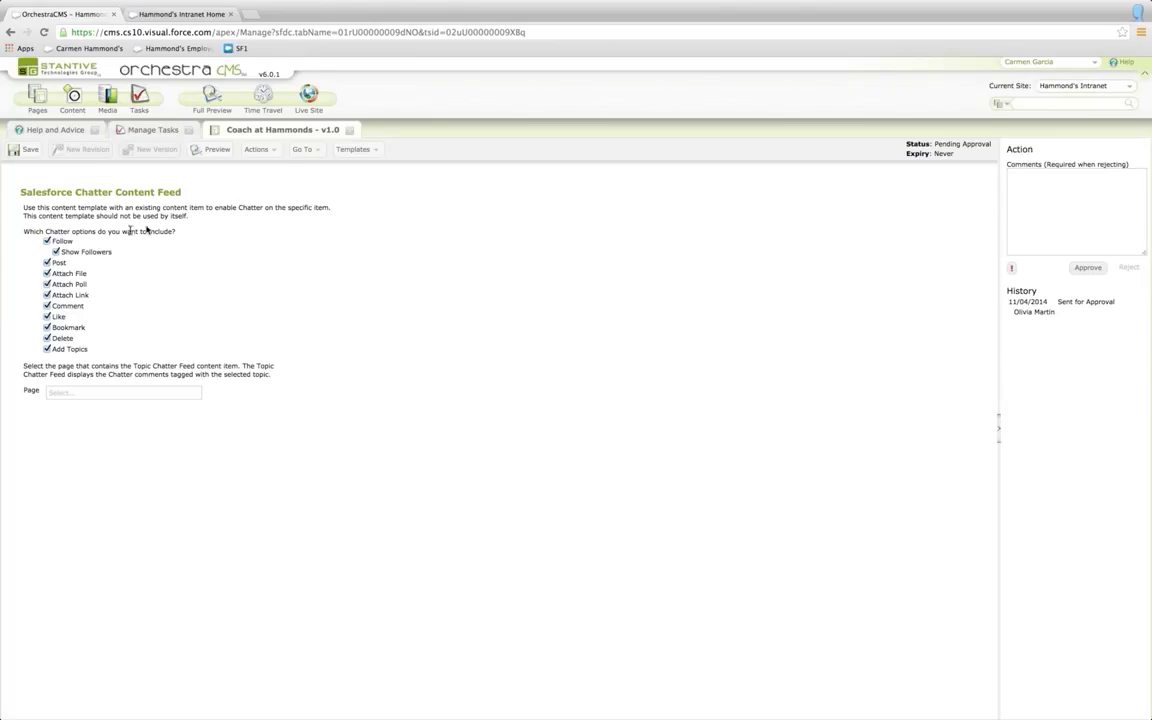
click(47, 243)
click(47, 273)
click(47, 284)
click(47, 295)
click(47, 316)
click(47, 327)
click(47, 338)
click(47, 349)
click(29, 151)
click(359, 151)
click(363, 180)
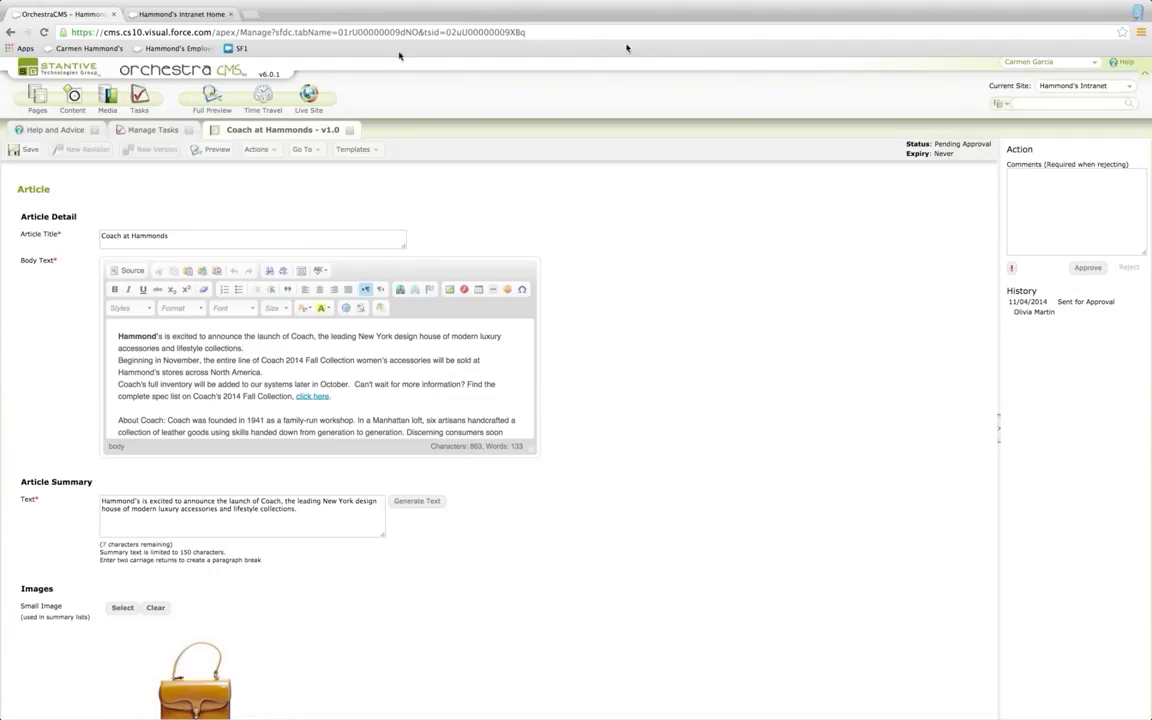
Open the Hammond's intranet home page in a new tab as the second user and check the Hammond's News section.
click(250, 14)
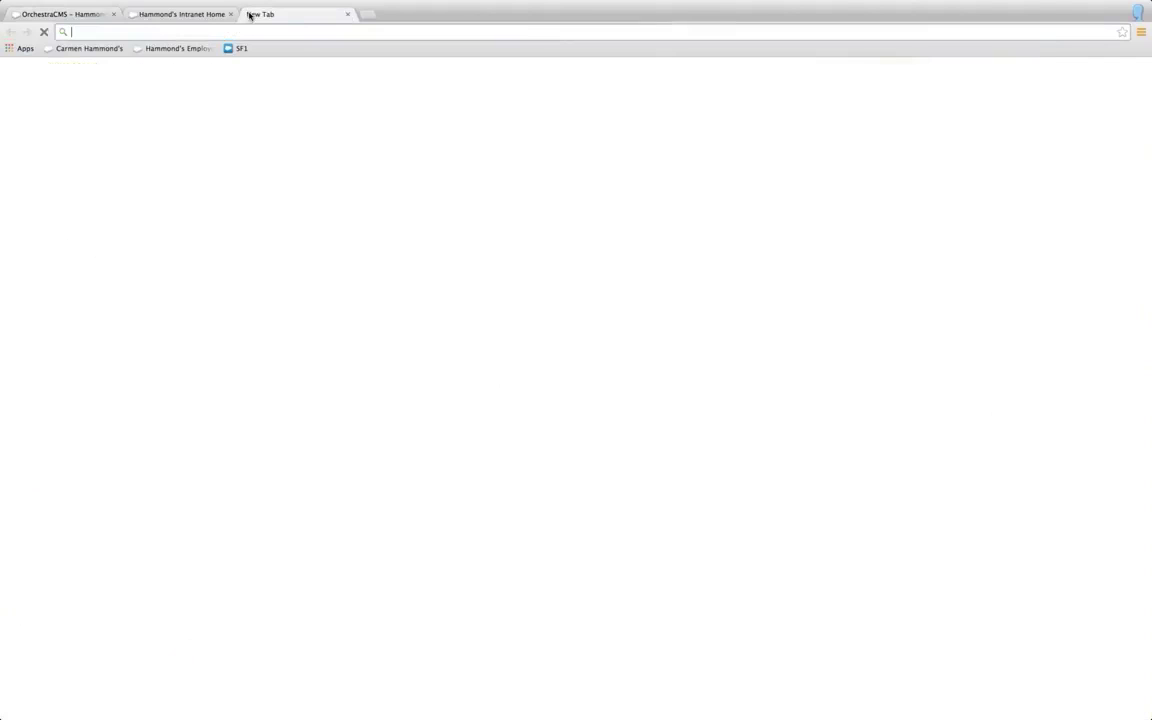
click(194, 50)
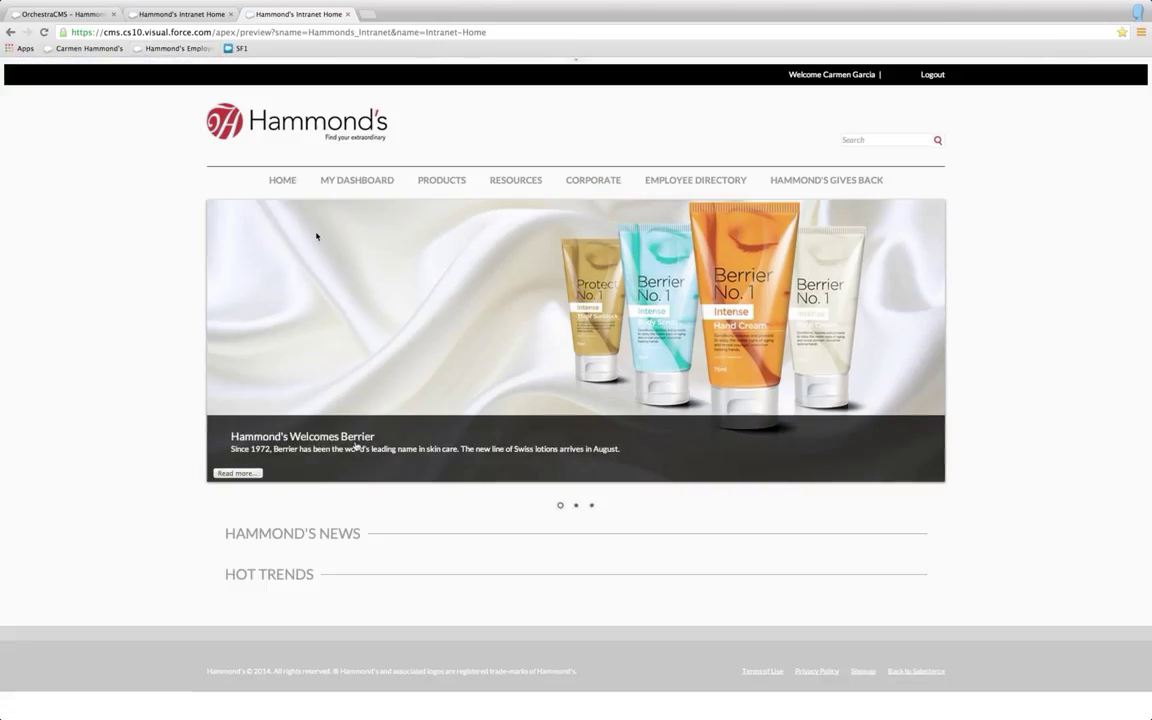
scroll(355, 418, down, 2)
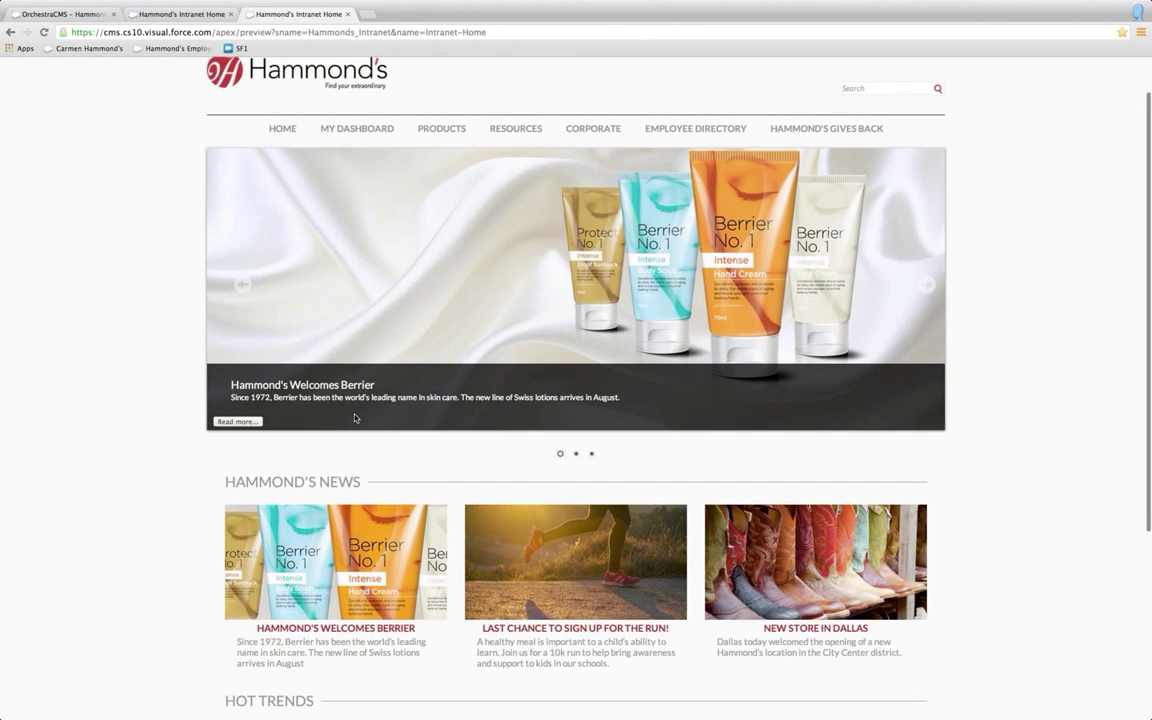
scroll(354, 418, down, 2)
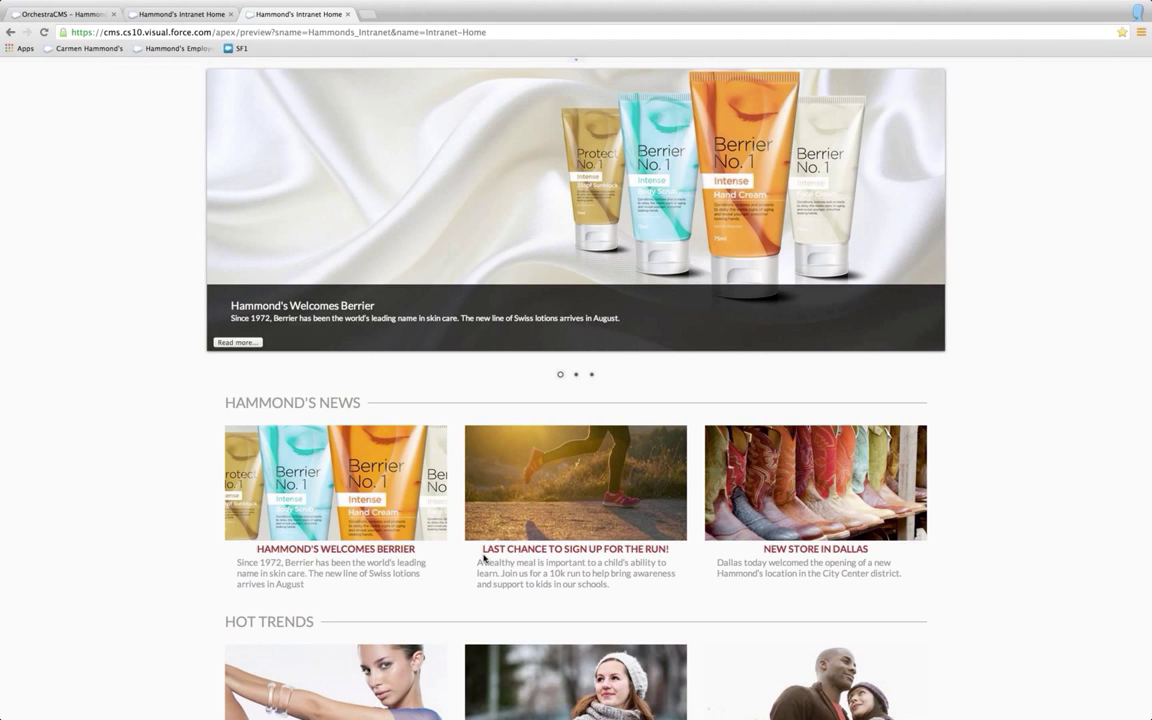
scroll(484, 558, up, 1)
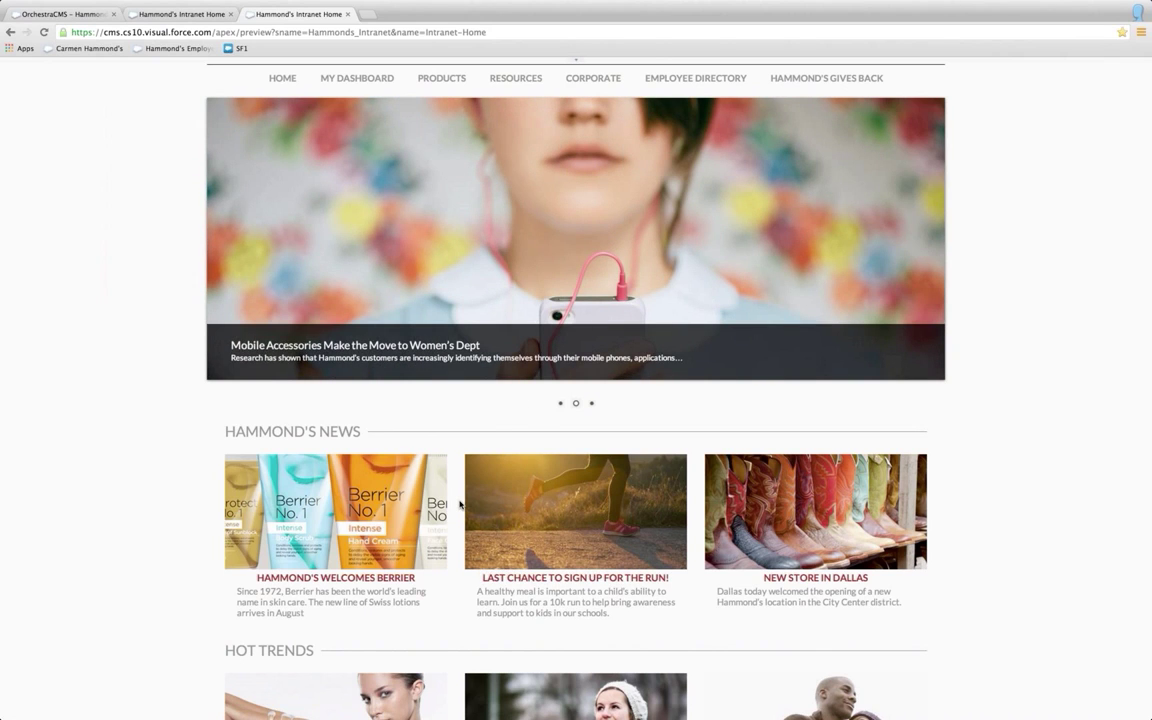
scroll(460, 504, up, 3)
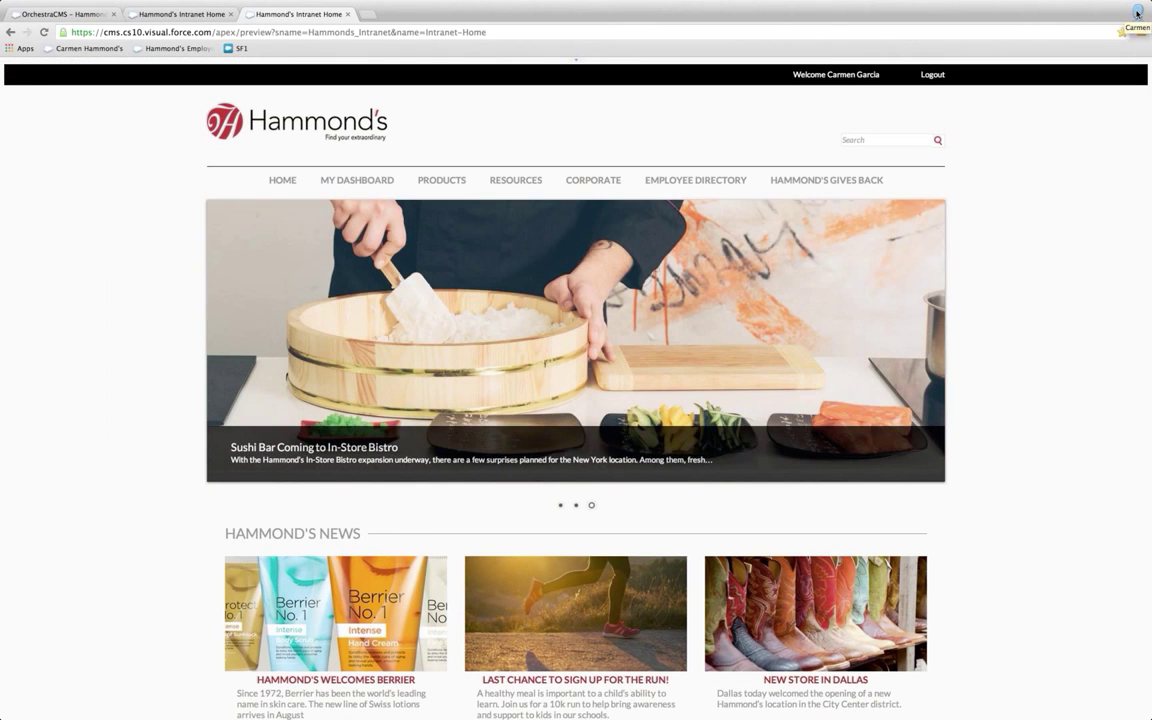
Switch to the first user's browser window and reload the Hammond's Intranet Home page.
click(1137, 13)
click(1114, 73)
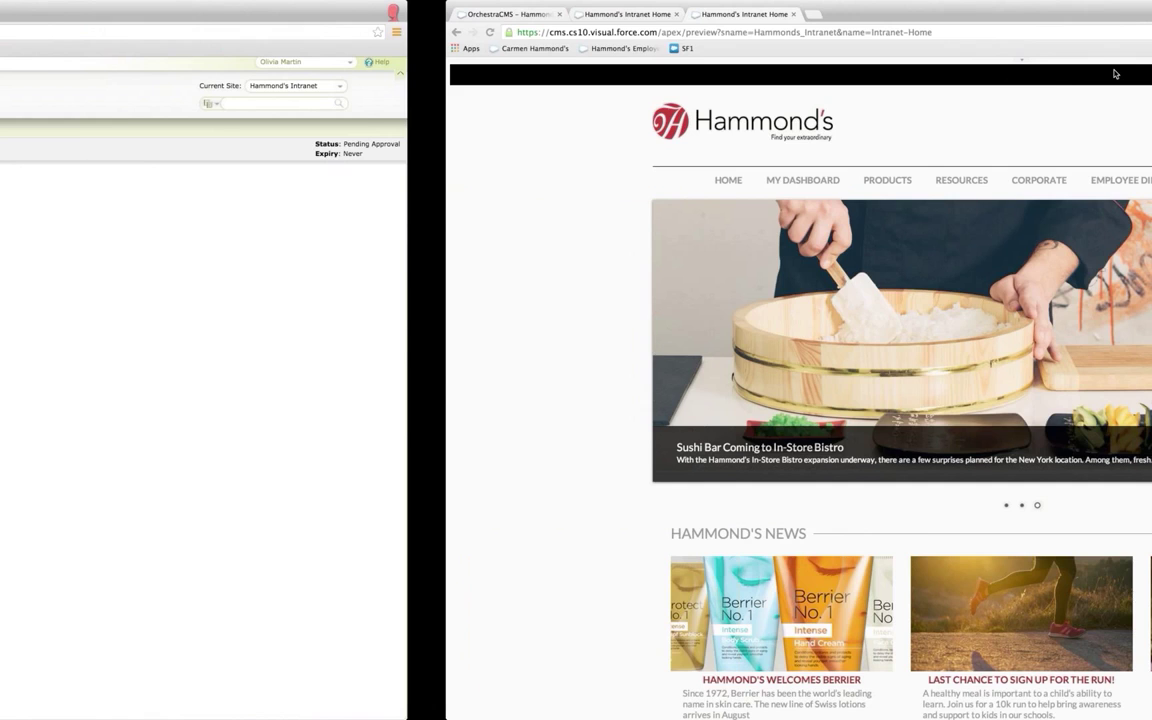
click(307, 17)
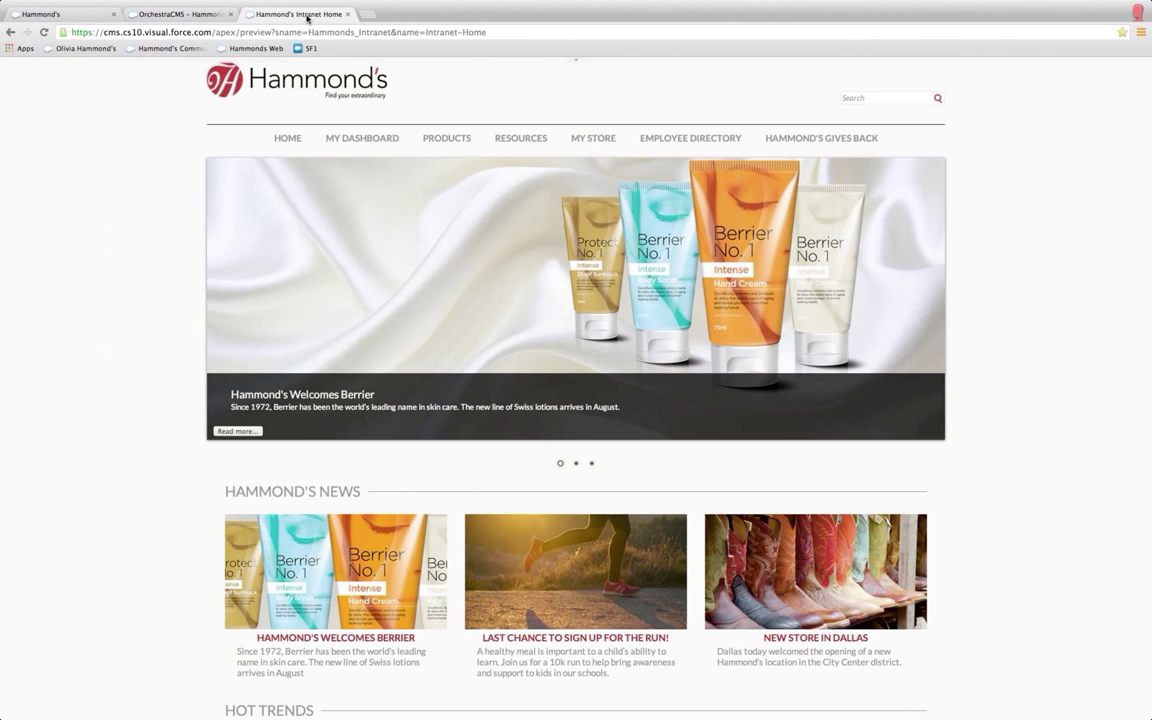
right_click(77, 383)
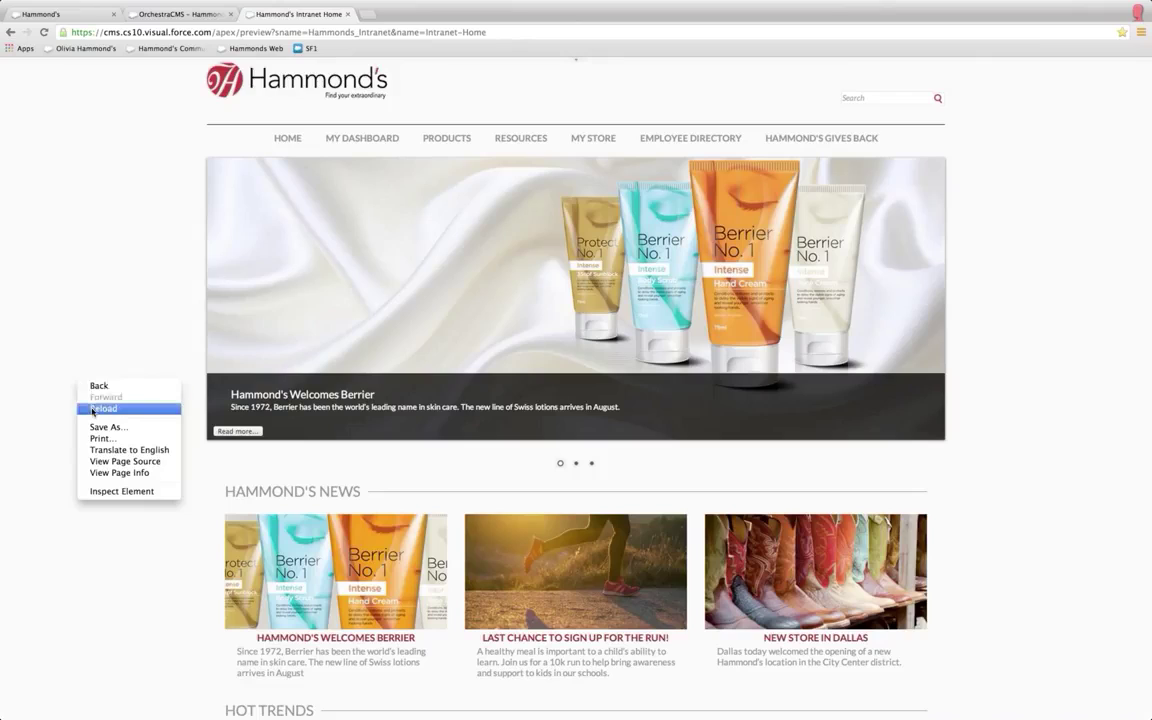
click(91, 409)
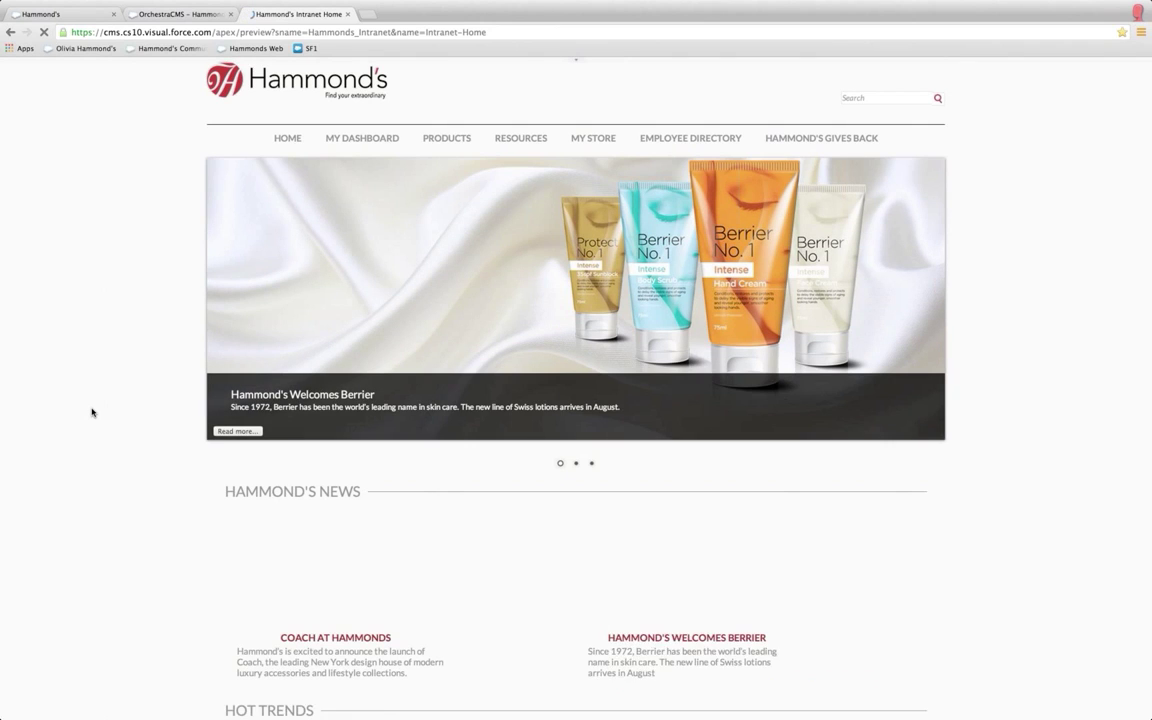
Open the "Coach at Hammonds" article from the Hammond's News section of the intranet home page.
scroll(92, 452, down, 1)
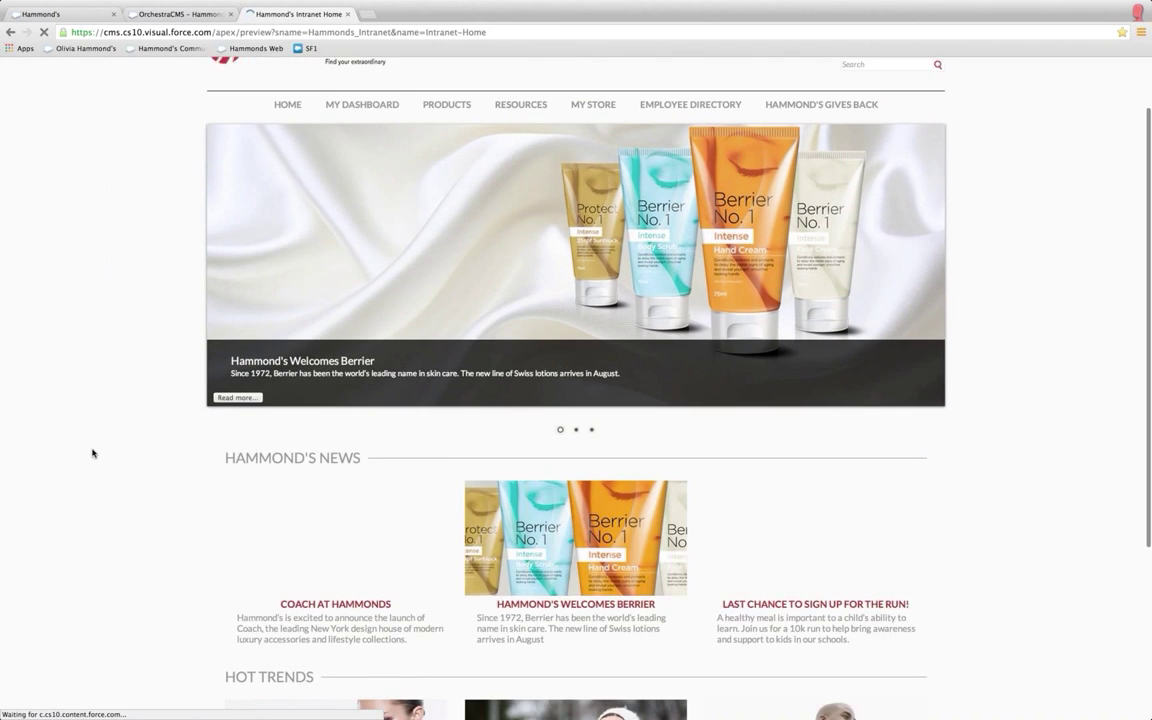
scroll(93, 454, down, 2)
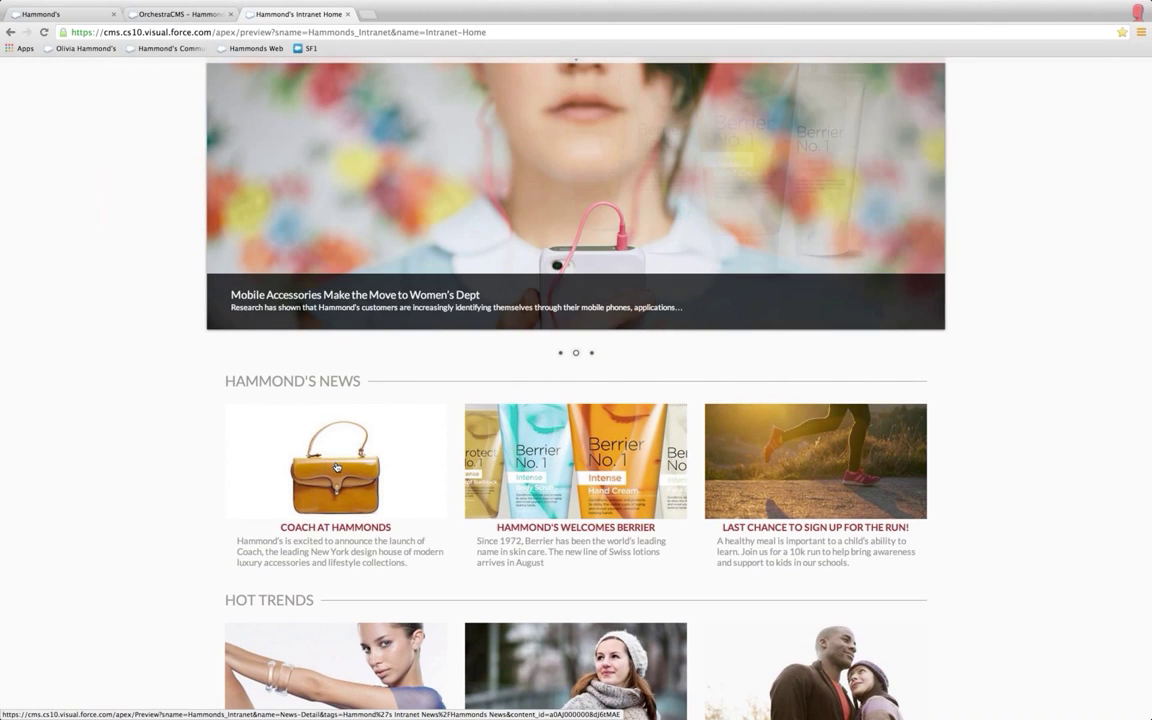
click(337, 467)
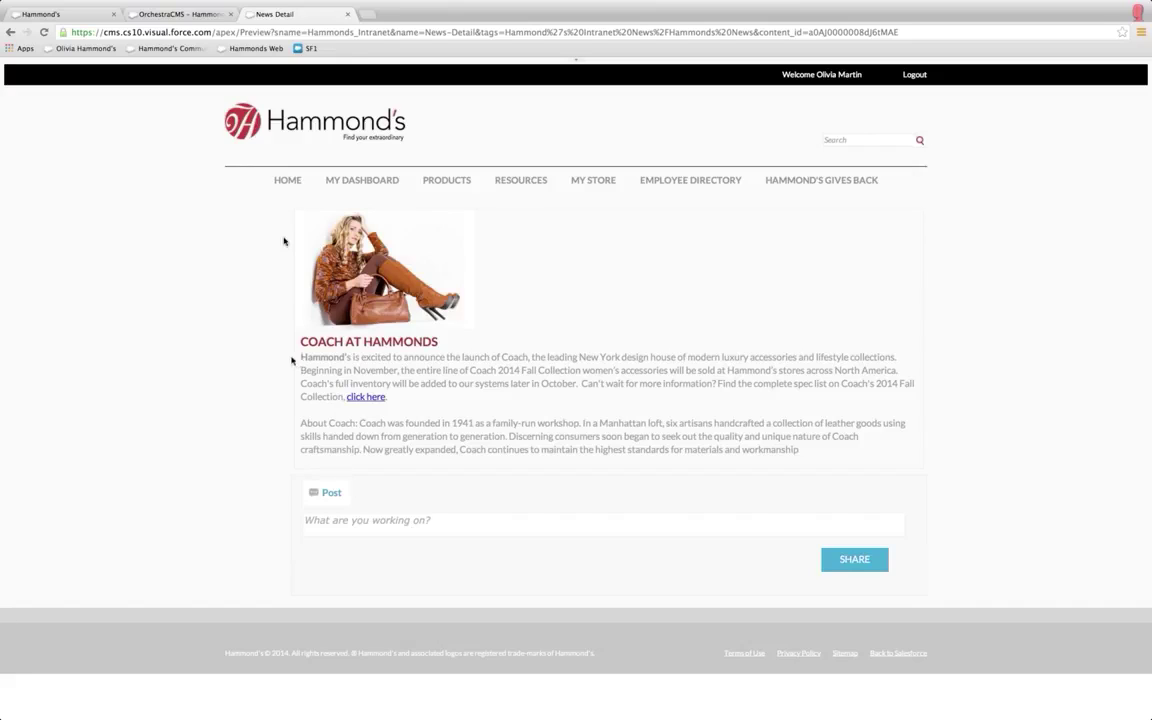
Return to the intranet home page, narrow the browser window to phone width outside full screen, and expand the site's mobile navigation menu.
click(289, 181)
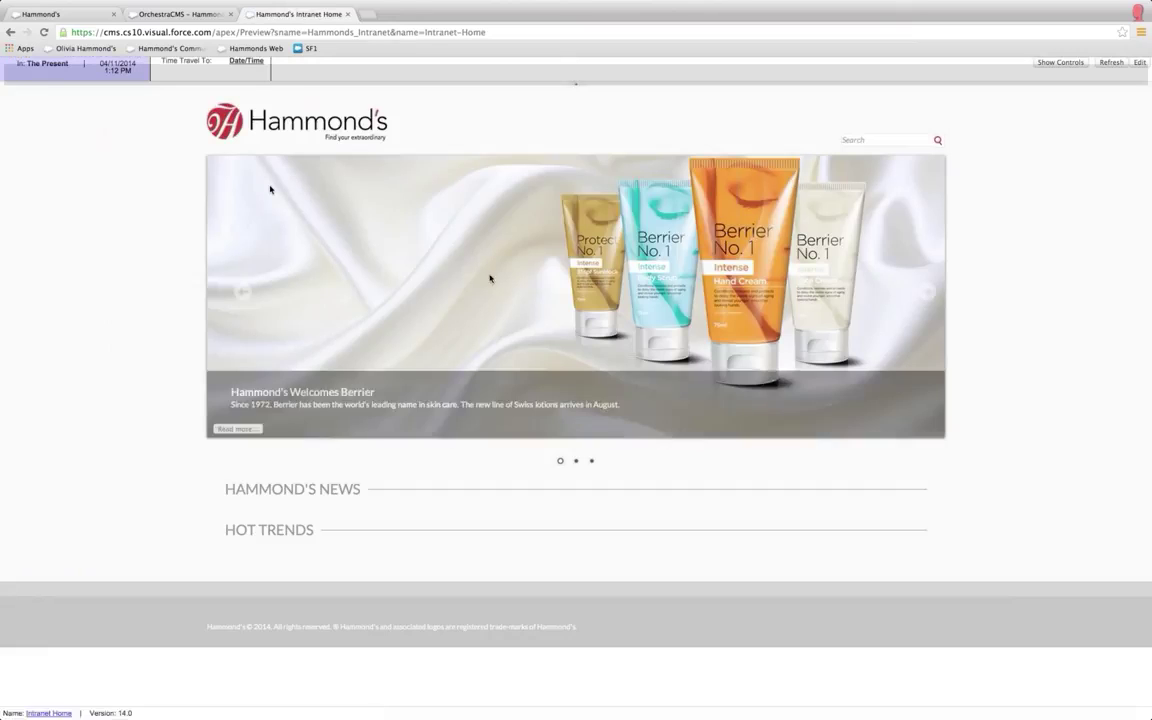
mouse_move(1135, 8)
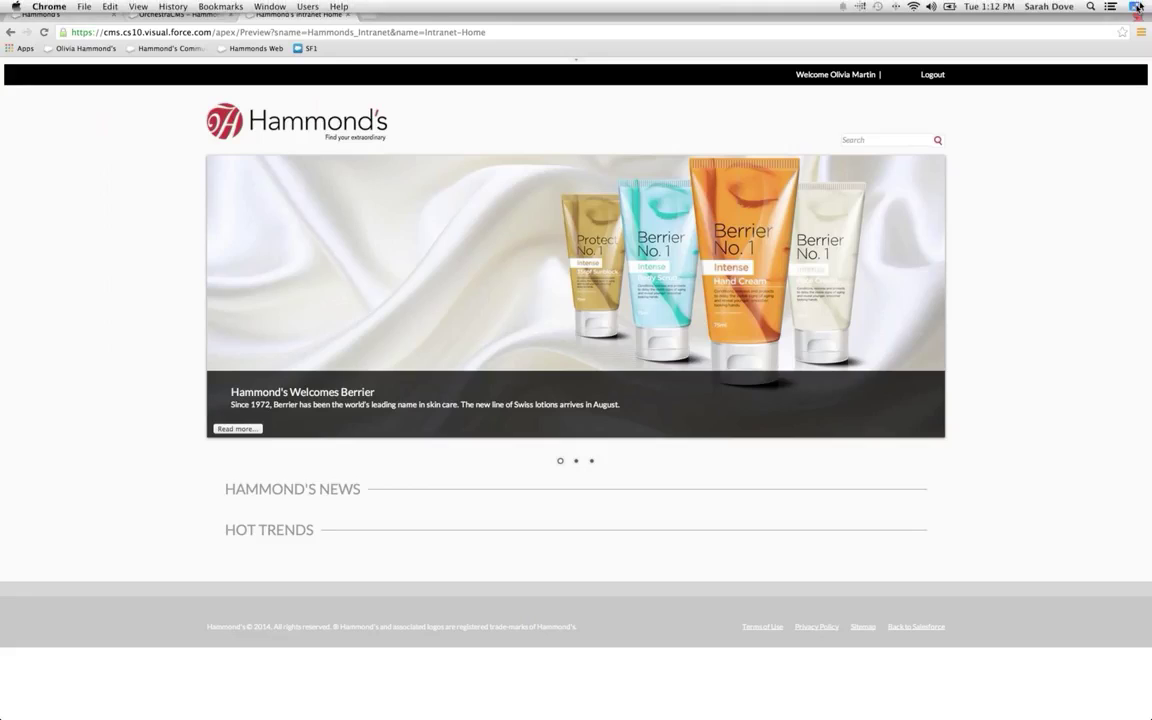
click(1135, 8)
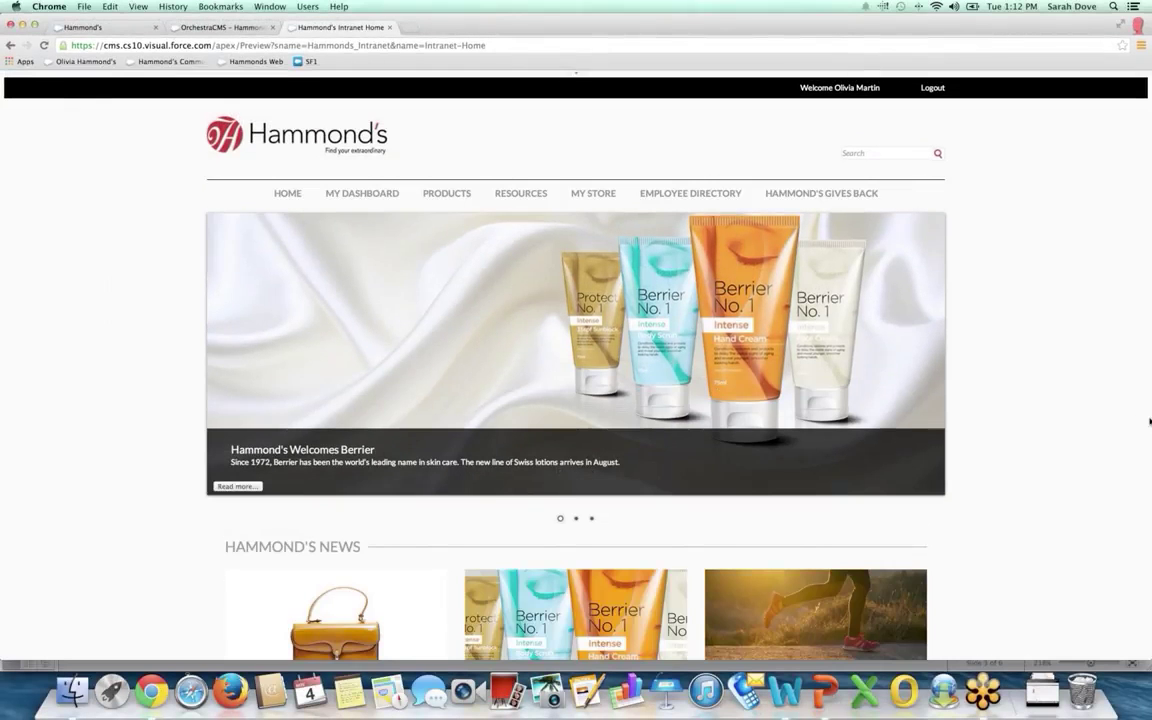
drag(1149, 421, 353, 445)
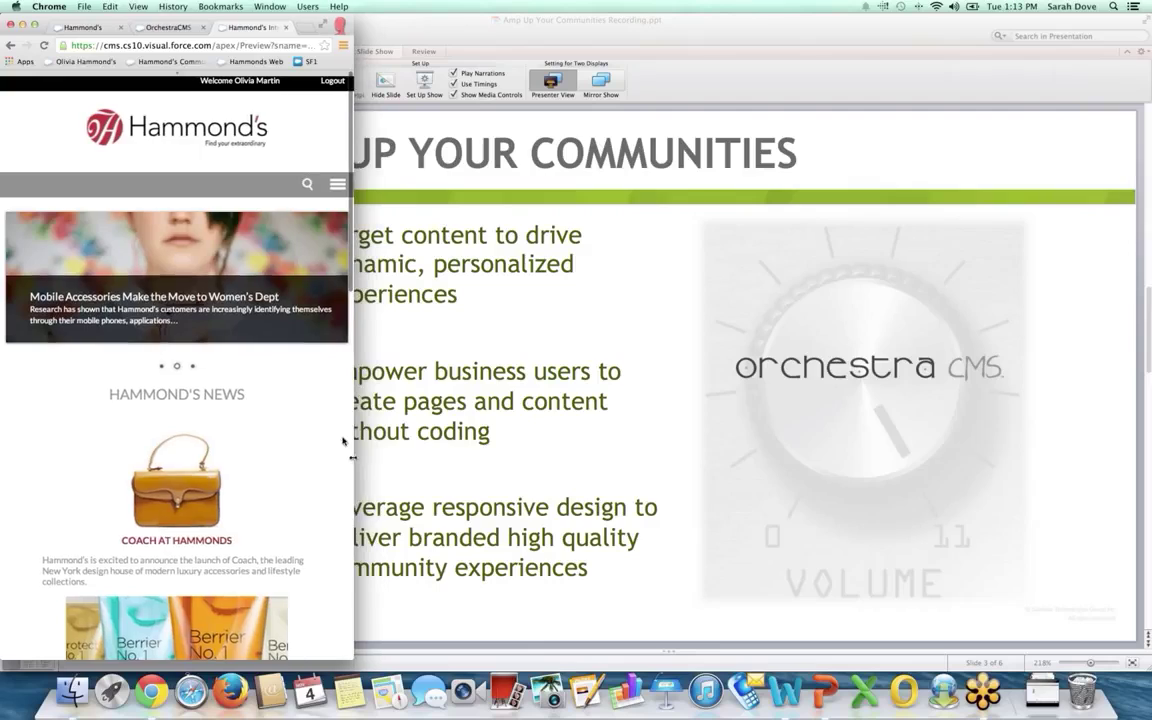
click(338, 184)
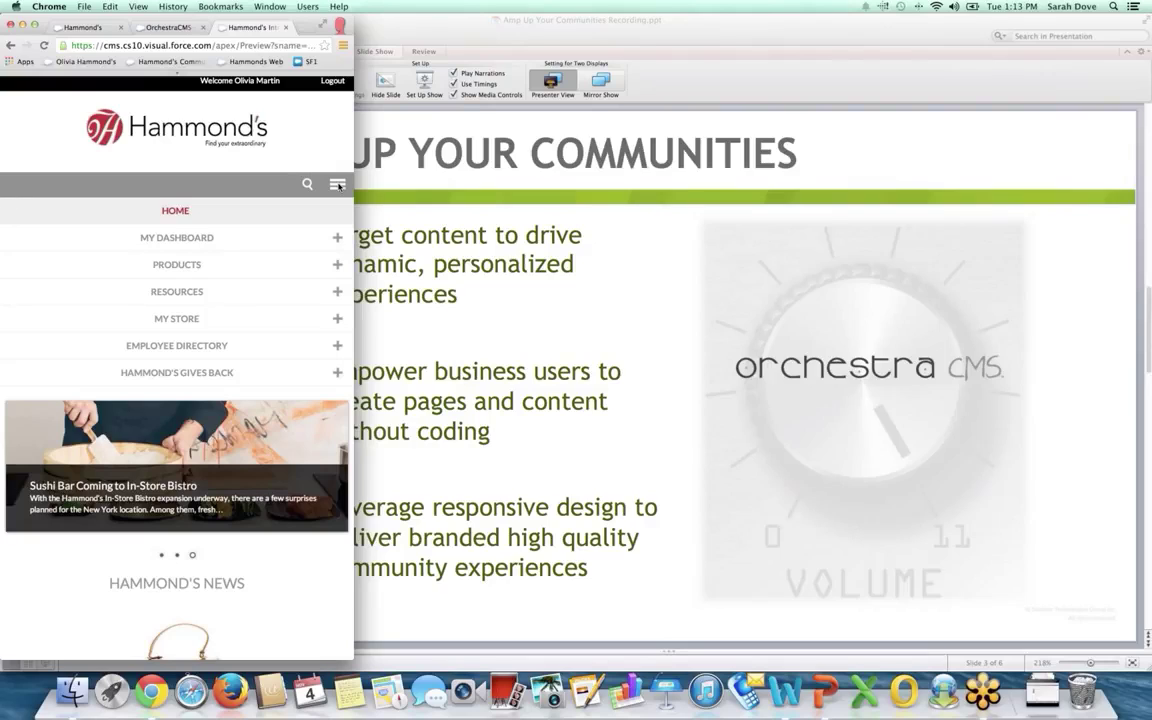
Load the SF1 bookmark in a new tab and open the Vacation Request page from the Salesforce1 navigation.
click(308, 29)
click(303, 62)
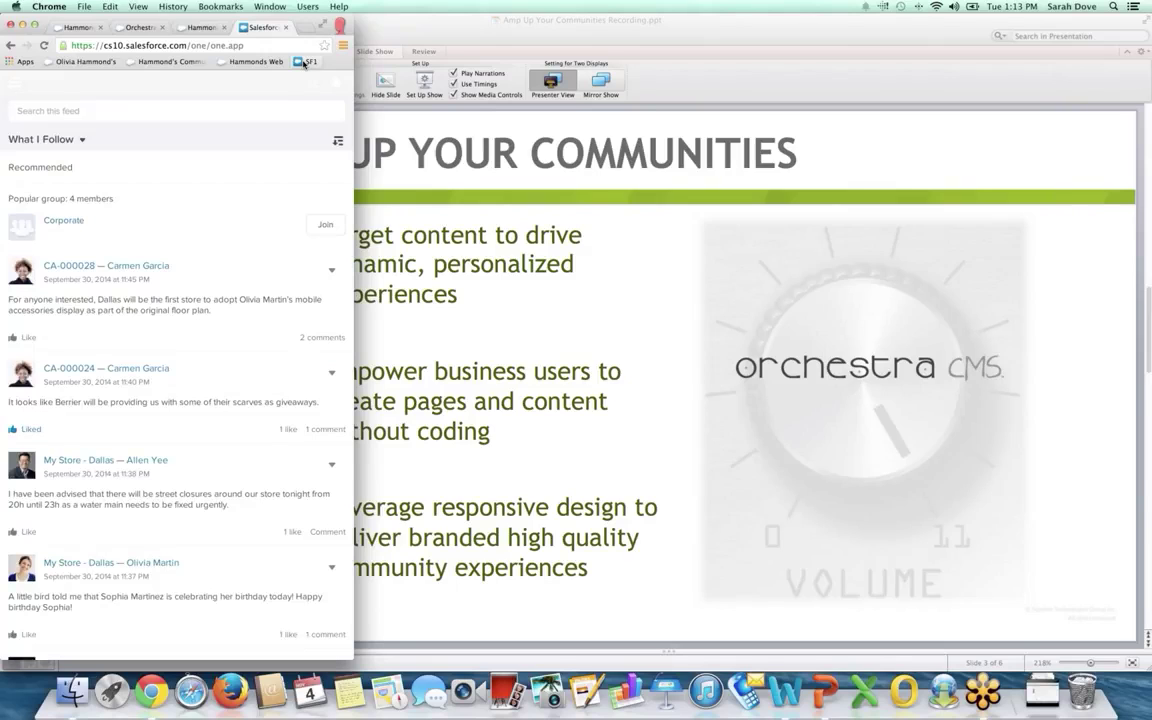
click(14, 86)
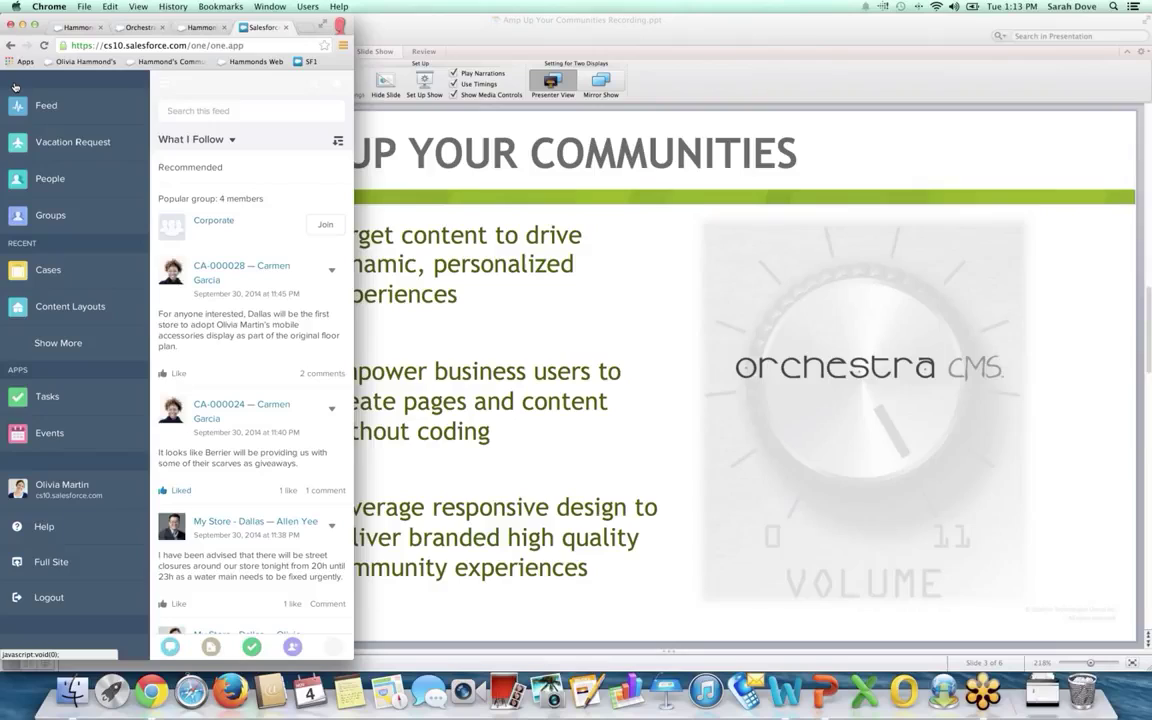
click(47, 148)
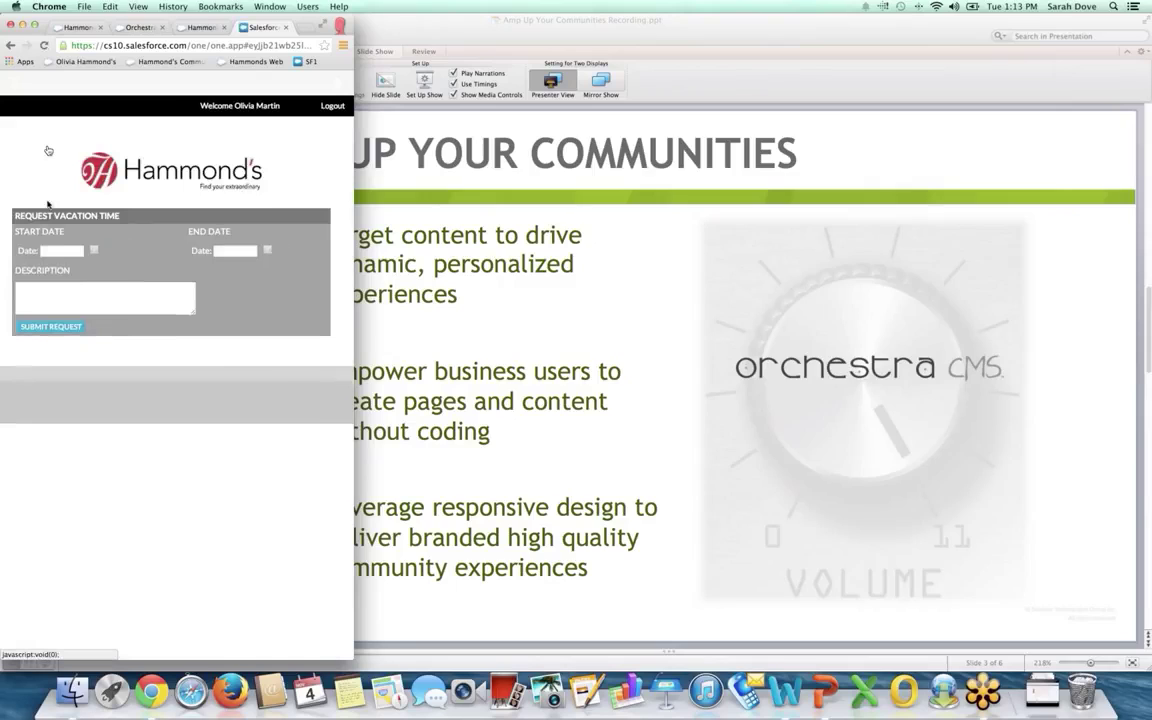
Submit a vacation request with start date 11/18/2014, end date 11/19/2014 and the description "Please approve".
click(50, 250)
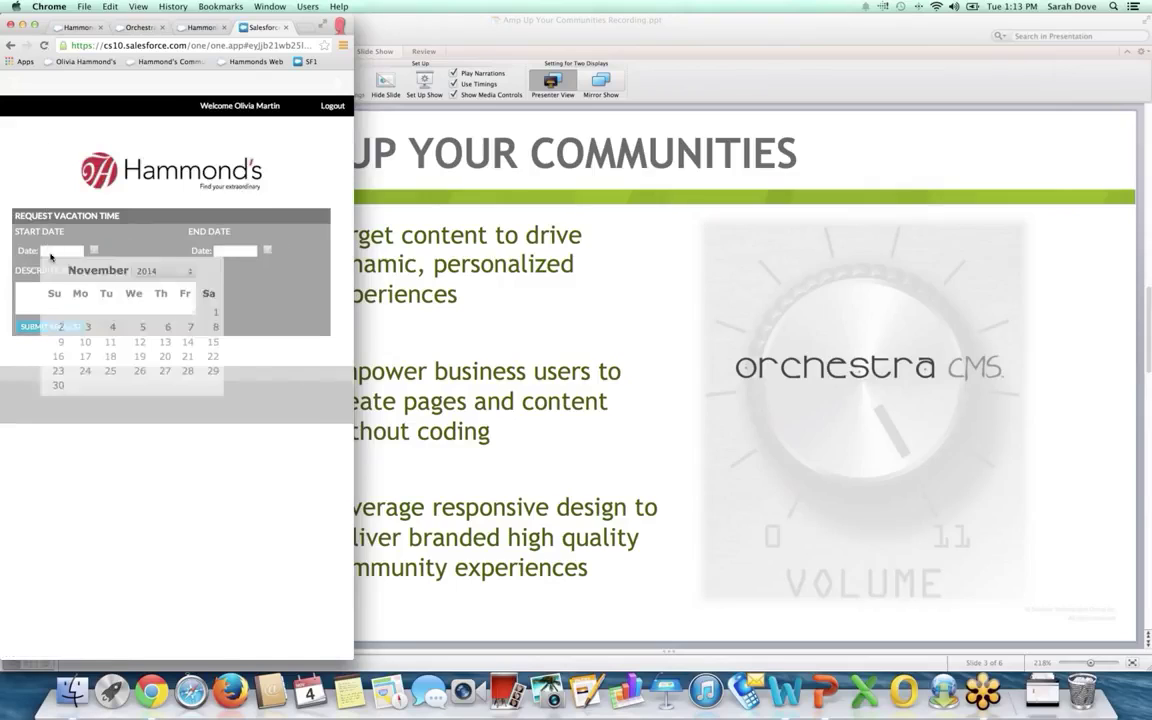
click(111, 357)
click(233, 251)
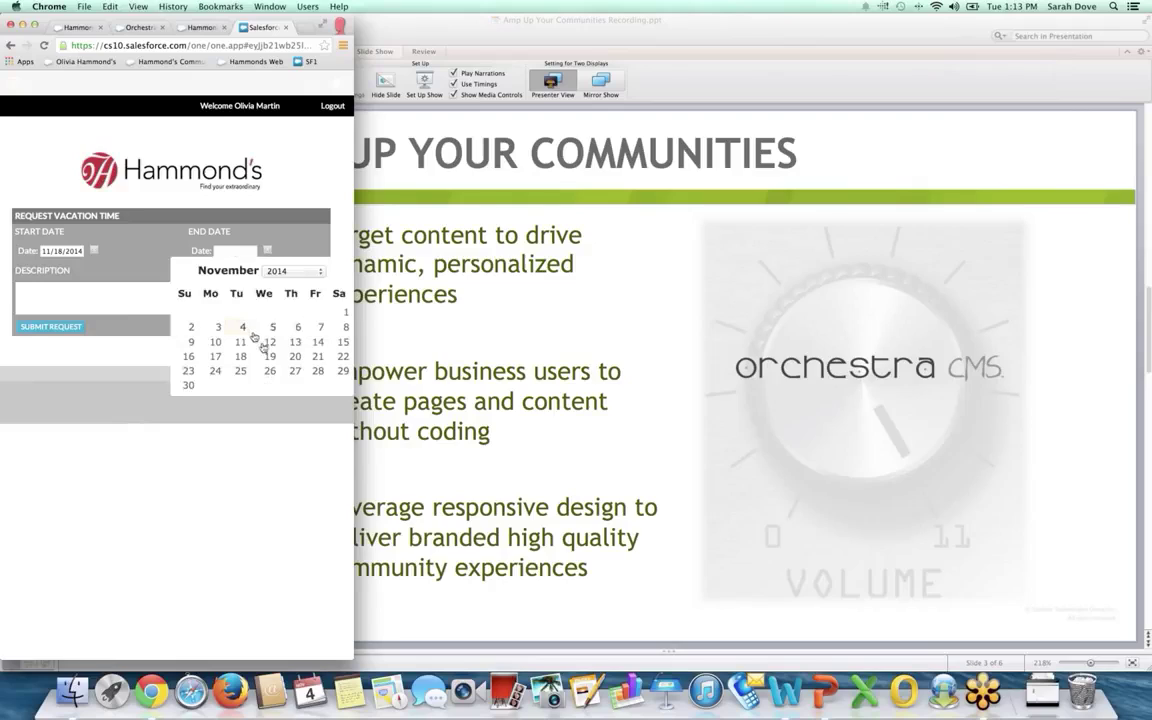
click(270, 342)
click(121, 302)
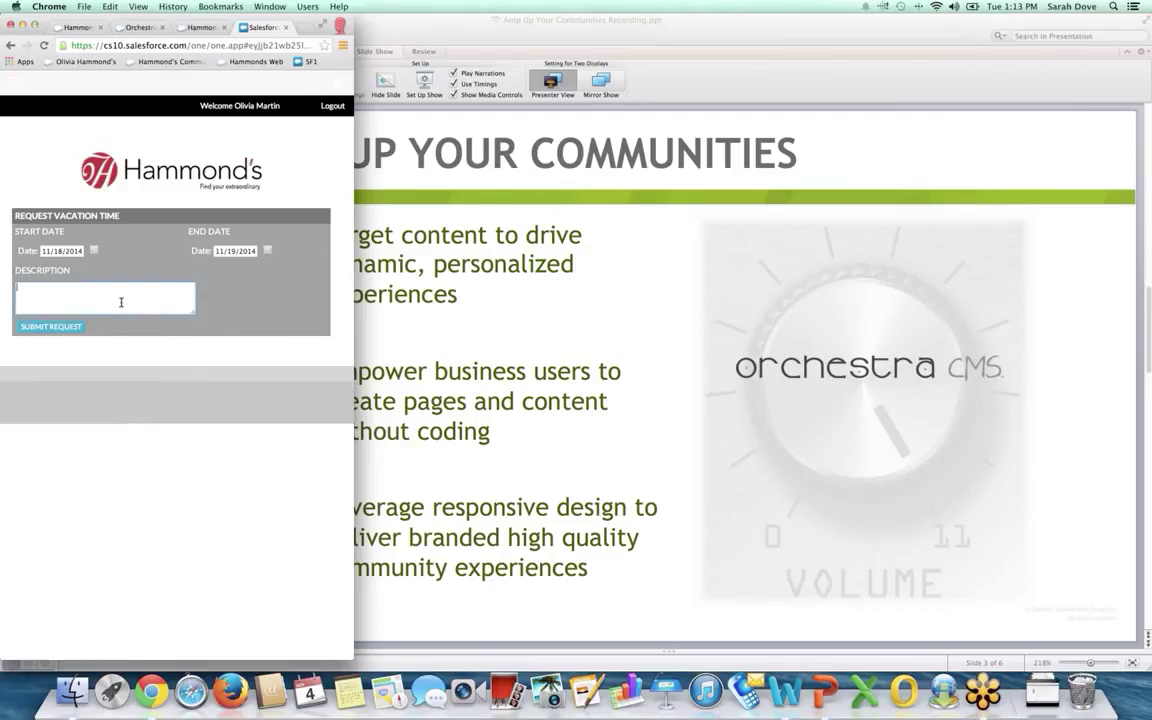
text(Please approve)
click(49, 328)
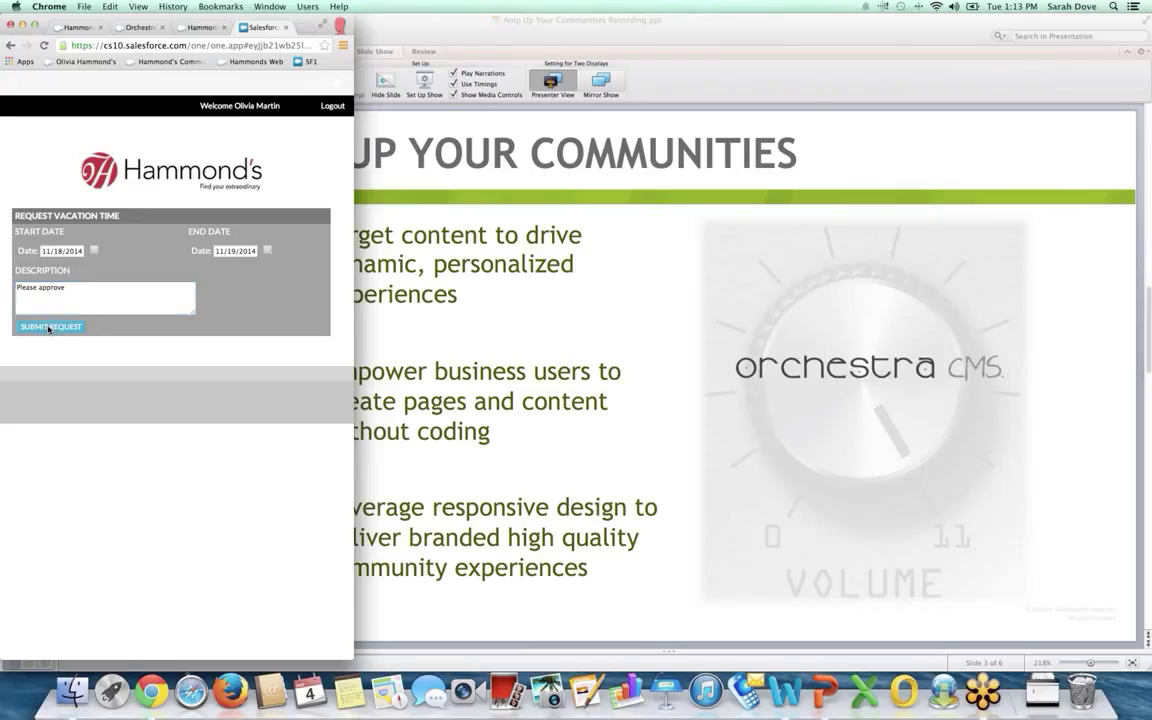